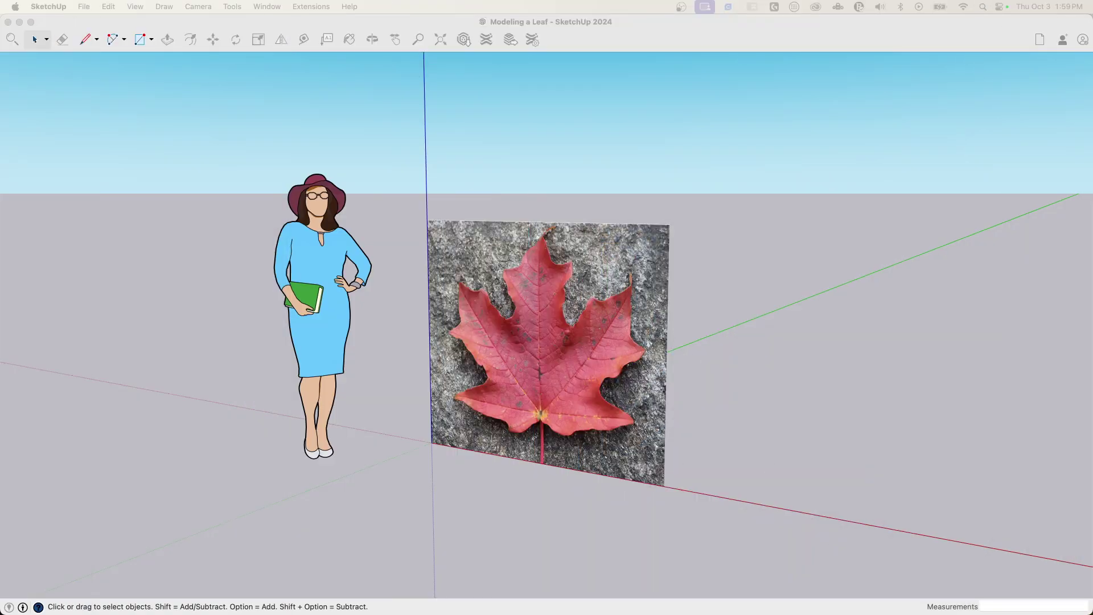
# Step: Draw a straight vertical center line on the leaf image from the base of the stem to the leaf's upper tip
pyautogui.click(533, 380)
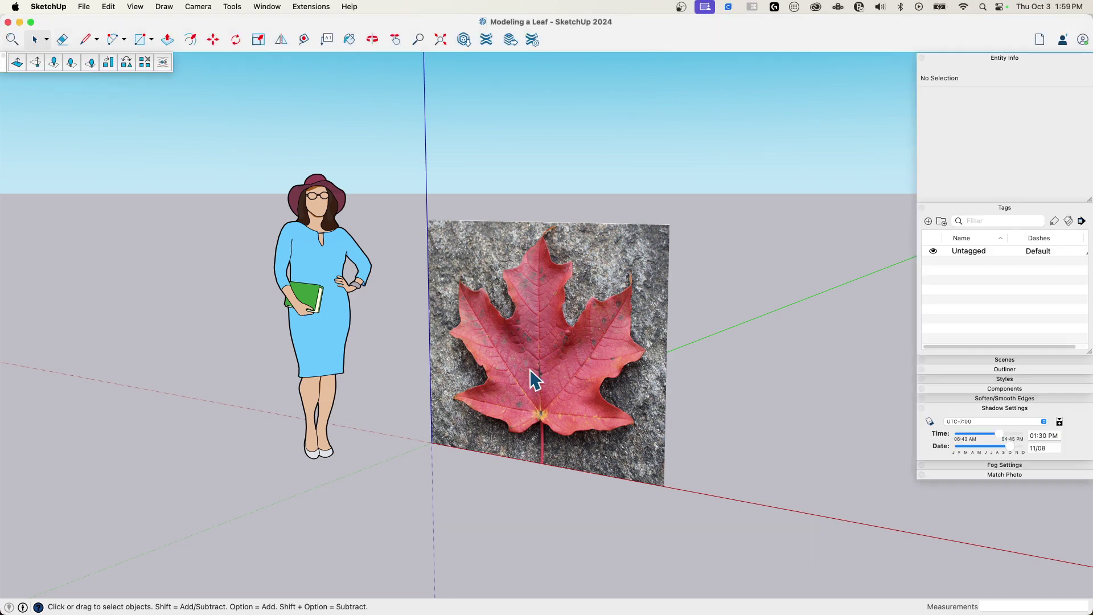
pyautogui.moveTo(378, 380); pyautogui.dragTo(544, 347, button='middle')
pyautogui.scroll(5, 548, 416)
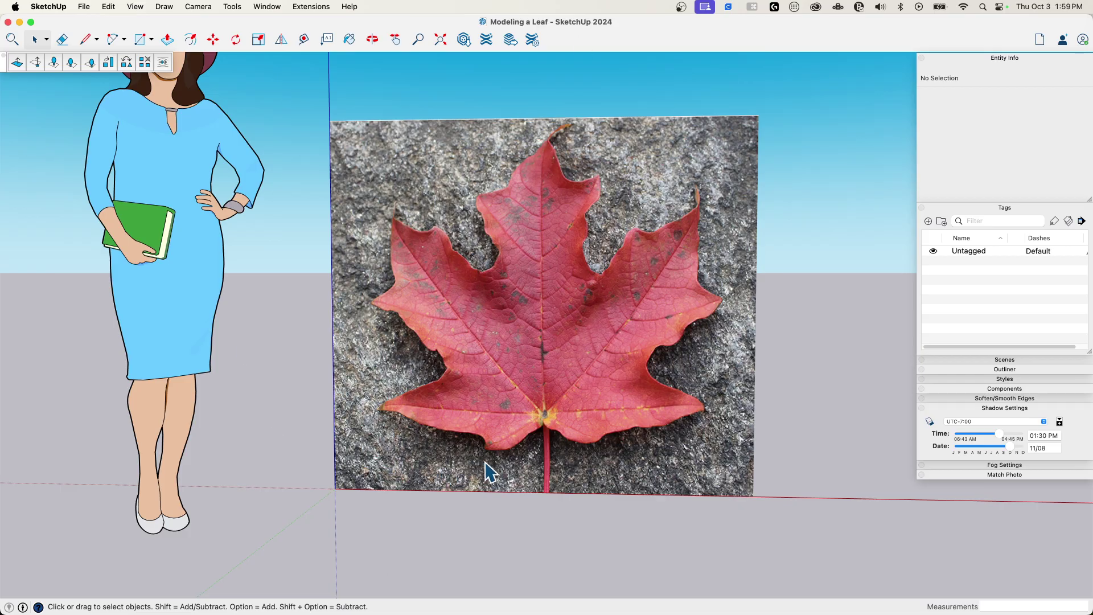
pyautogui.press('l')
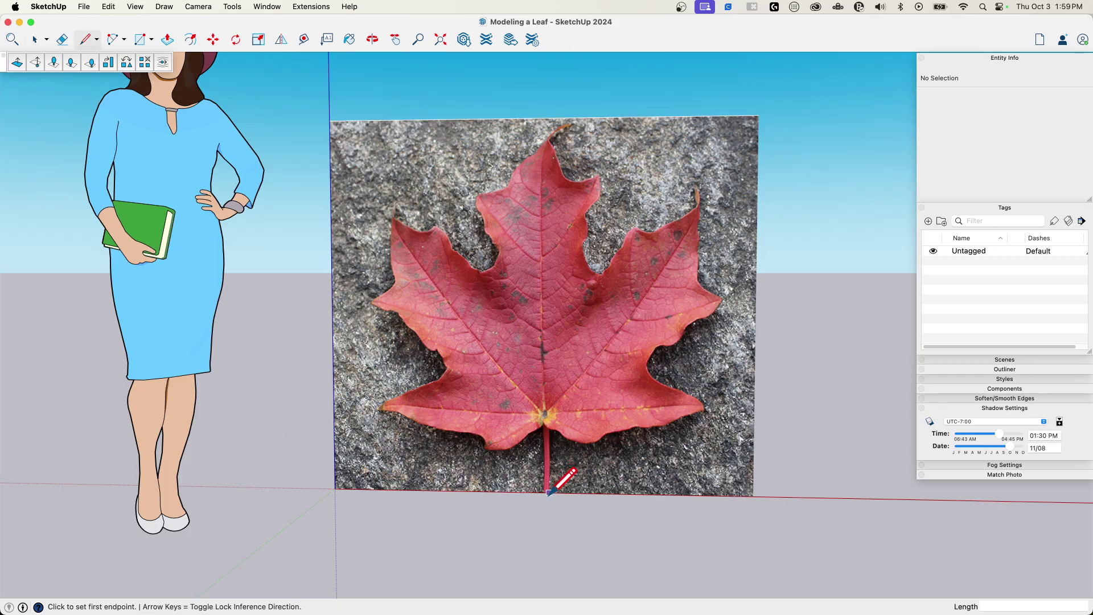
pyautogui.scroll(3, 548, 491)
pyautogui.click(544, 492)
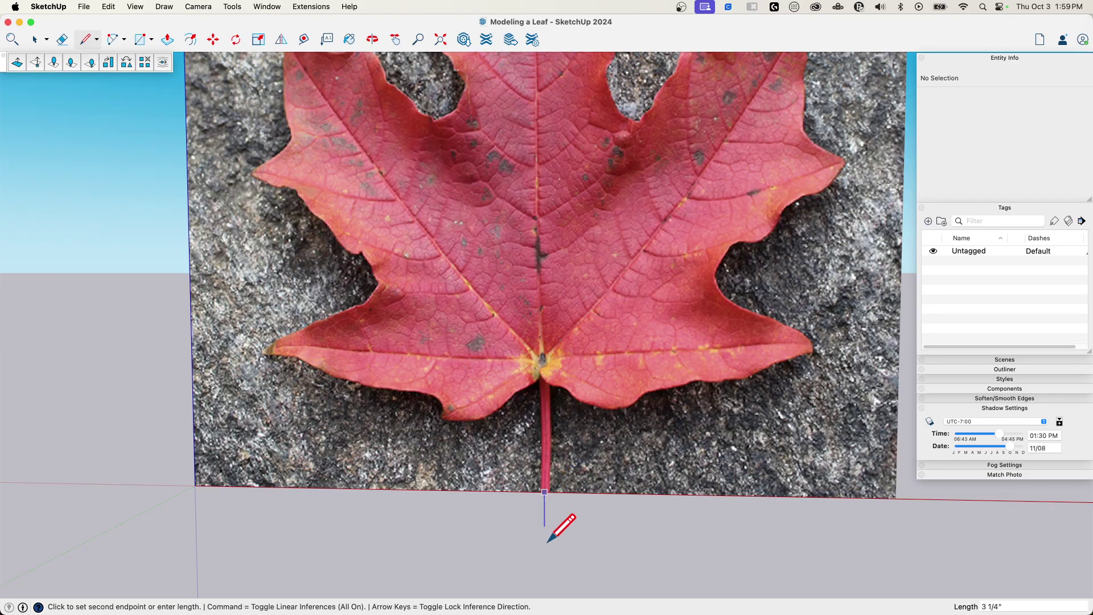
pyautogui.scroll(-3, 550, 556)
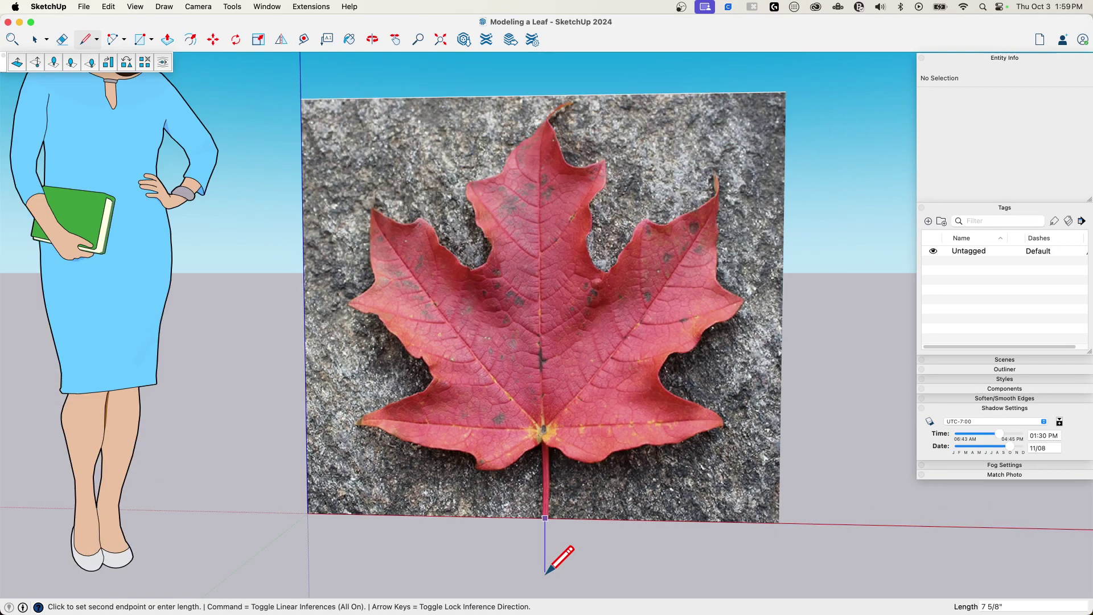
pyautogui.click(544, 118)
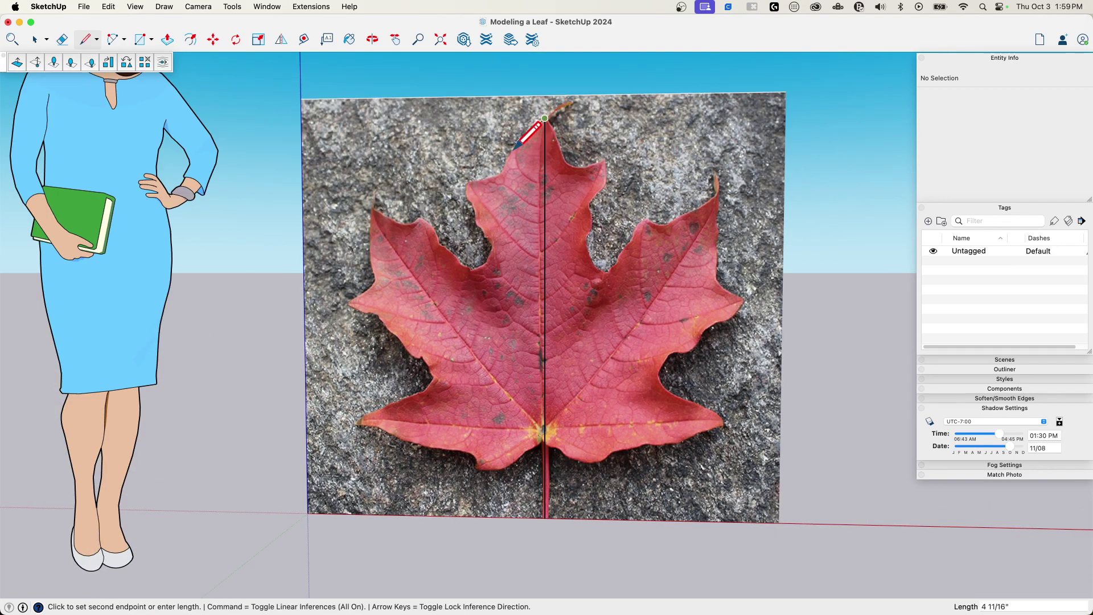
# Step: Trace the upper part of the leaf's left half with straight edges, from the tip through the deep notch and around the side lobe
pyautogui.click(461, 186)
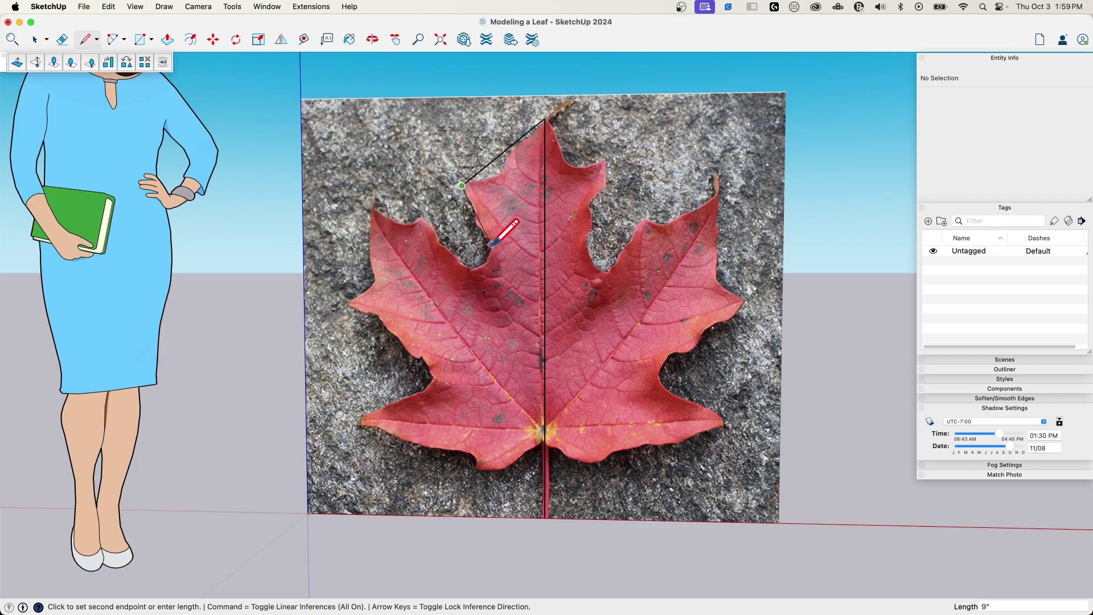
pyautogui.click(492, 245)
pyautogui.click(470, 270)
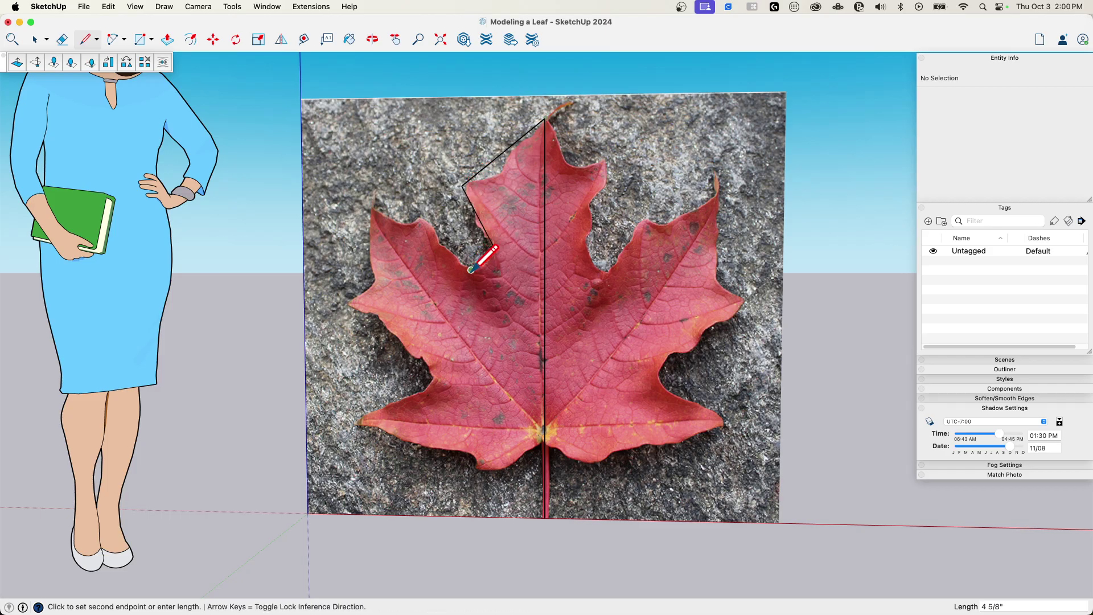
pyautogui.click(417, 221)
pyautogui.scroll(3, 374, 209)
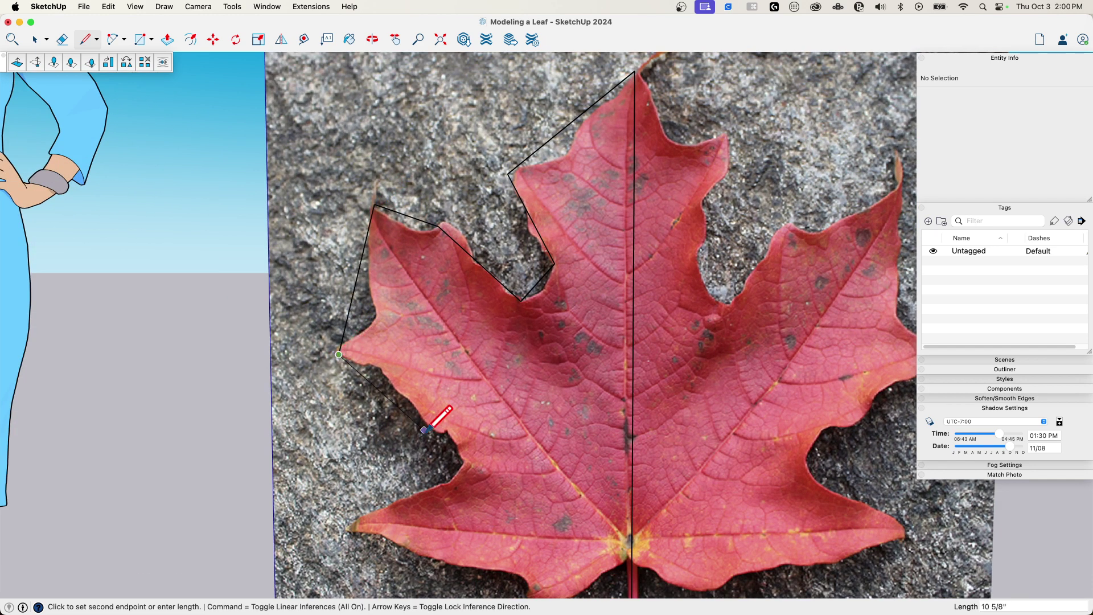
# Step: Trace the lower part of the left half with straight edges back to the center line, closing the half-leaf outline into a face
pyautogui.click(463, 441)
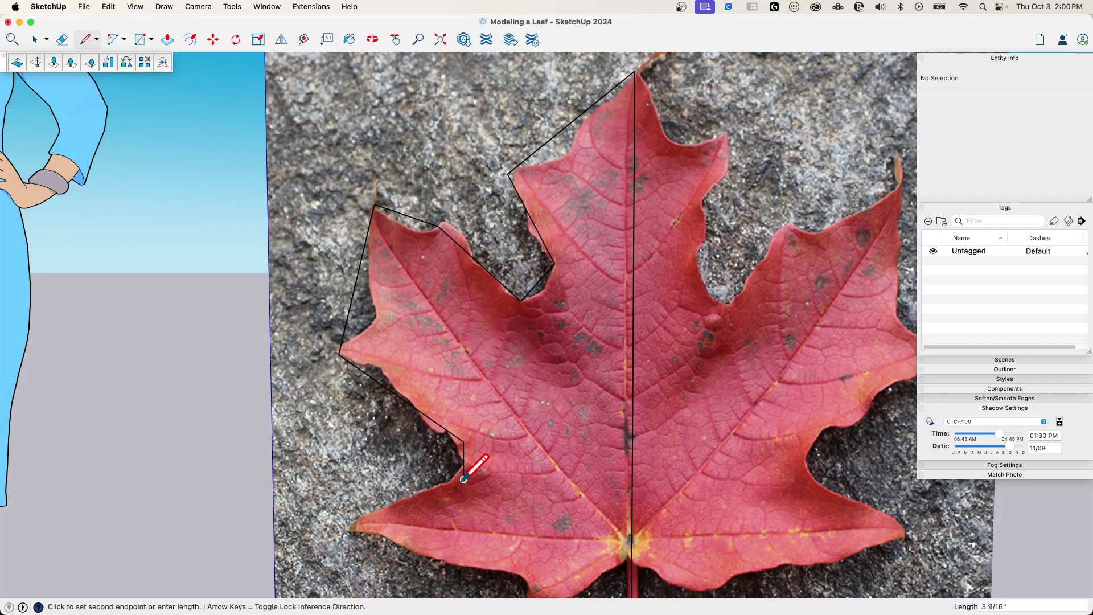
pyautogui.click(344, 528)
pyautogui.scroll(-1, 235, 421)
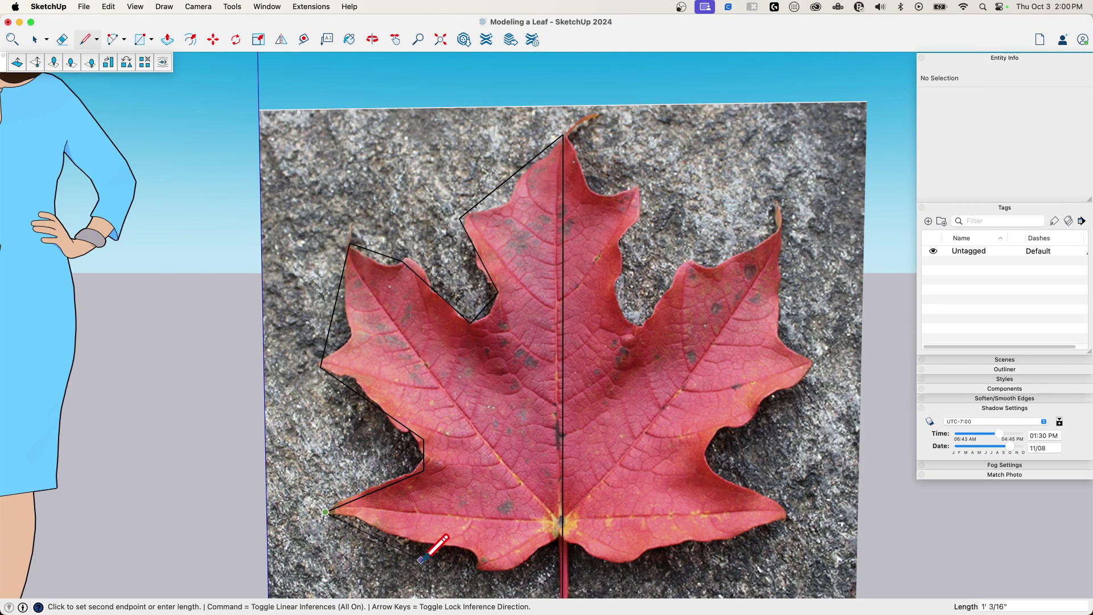
pyautogui.click(475, 550)
pyautogui.click(475, 578)
pyautogui.scroll(3, 555, 543)
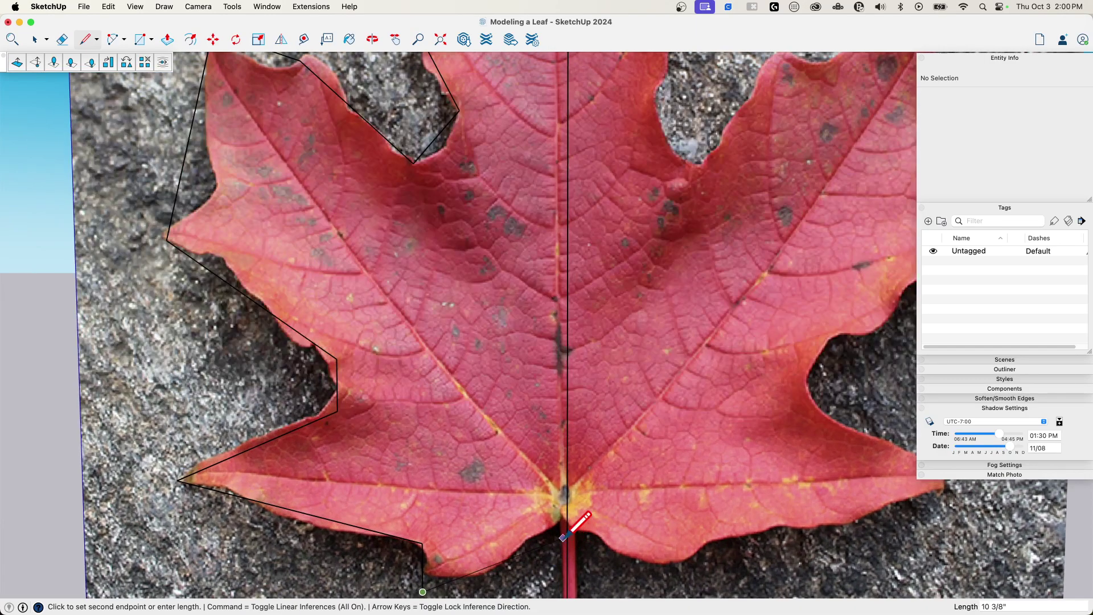
pyautogui.click(567, 528)
pyautogui.scroll(-5, 567, 530)
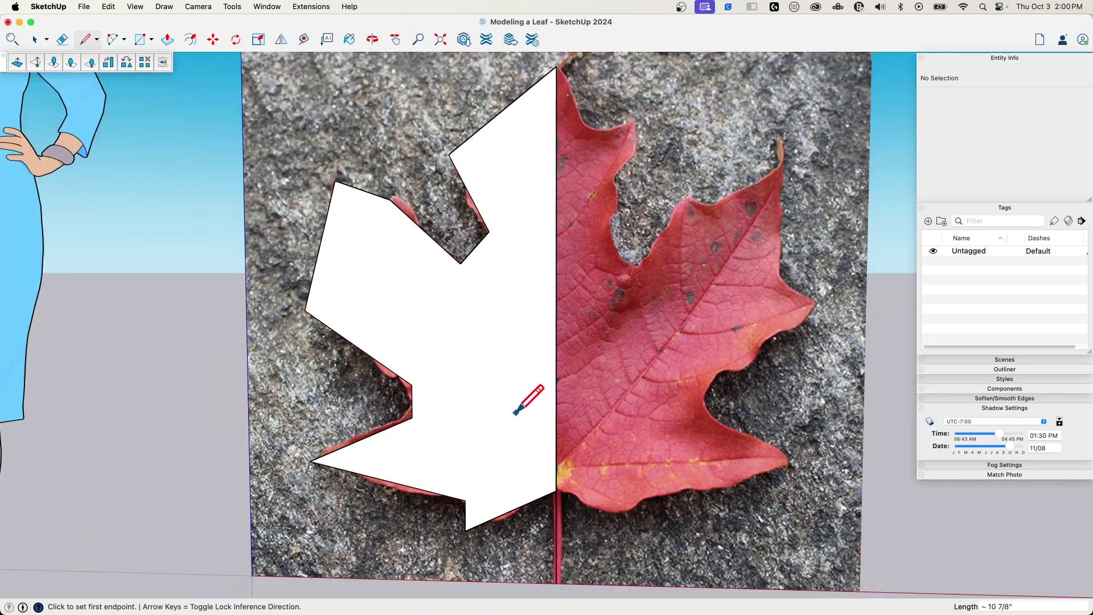
# Step: Draw a stem strip about 7/16" wide beside the lower center line and erase the edge separating it from the half-leaf face
pyautogui.scroll(5, 563, 560)
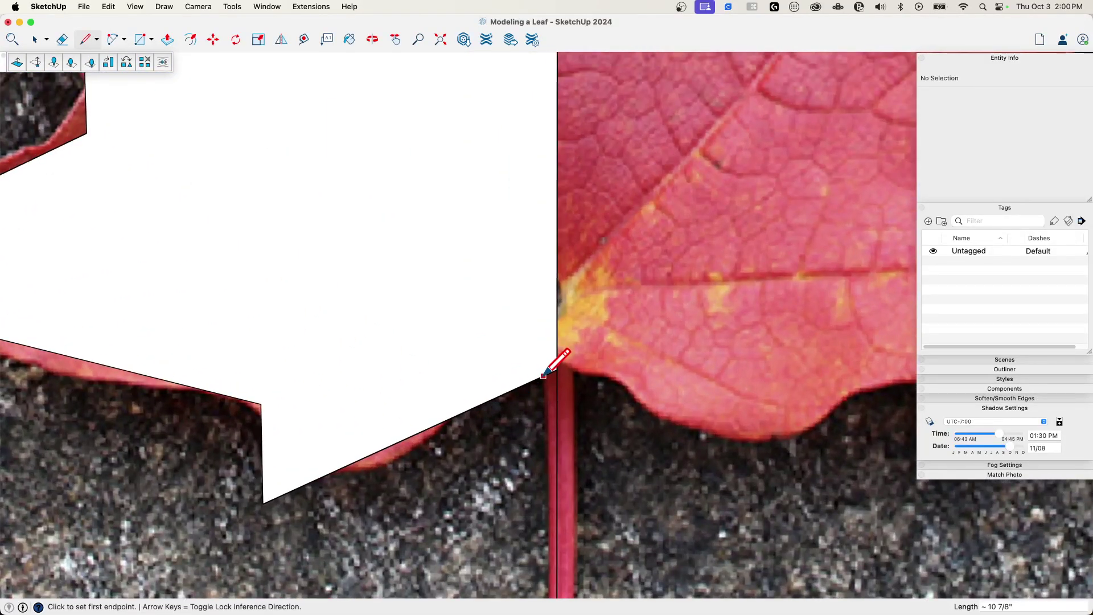
pyautogui.click(544, 375)
pyautogui.scroll(-2, 544, 377)
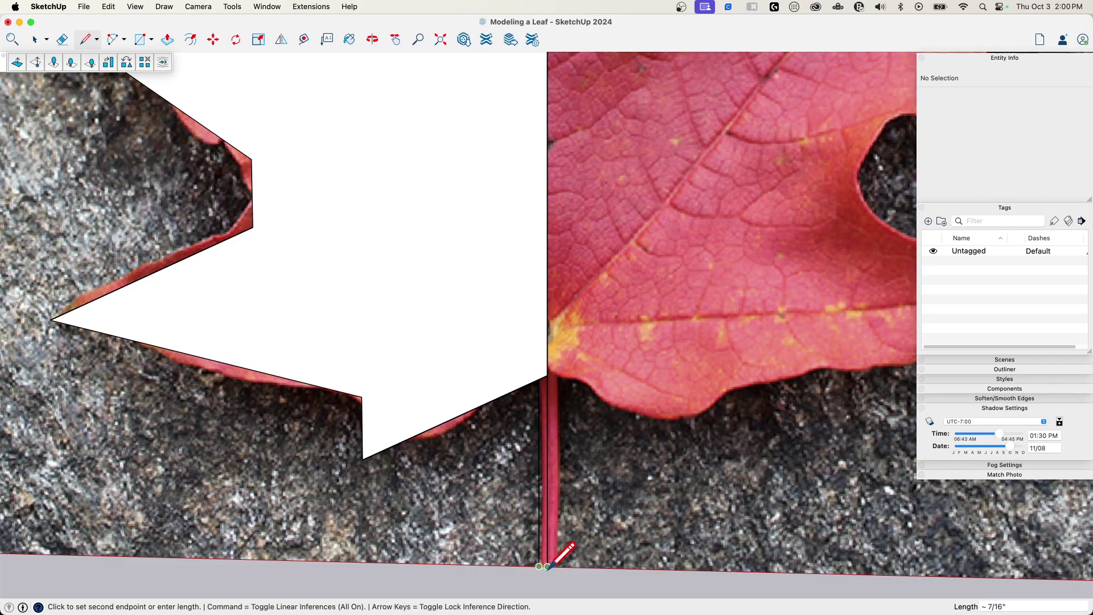
pyautogui.click(539, 566)
pyautogui.press('e')
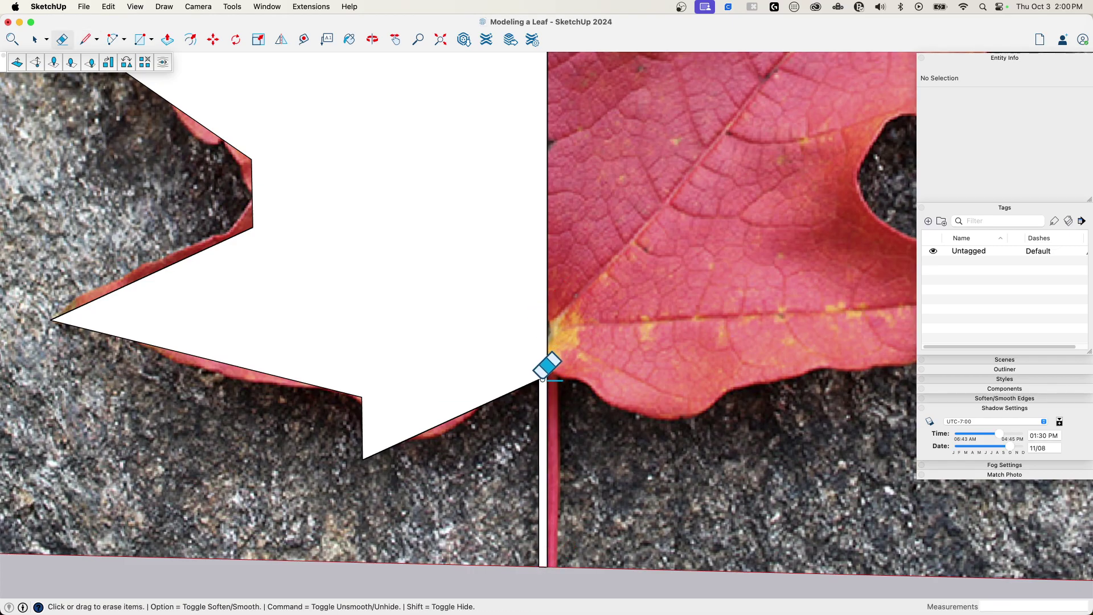
pyautogui.scroll(-6, 446, 439)
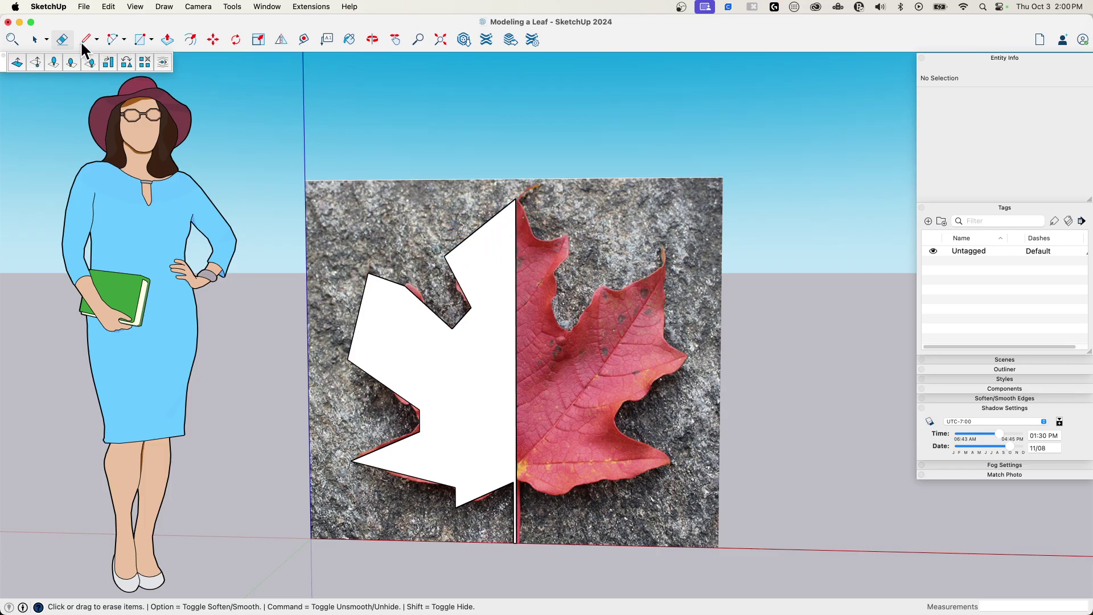
# Step: Draw a 2-point arc with an inward bulge of about 1 15/16" along the half-leaf's top edge, ending at the tip
pyautogui.click(117, 38)
pyautogui.click(444, 256)
pyautogui.click(515, 200)
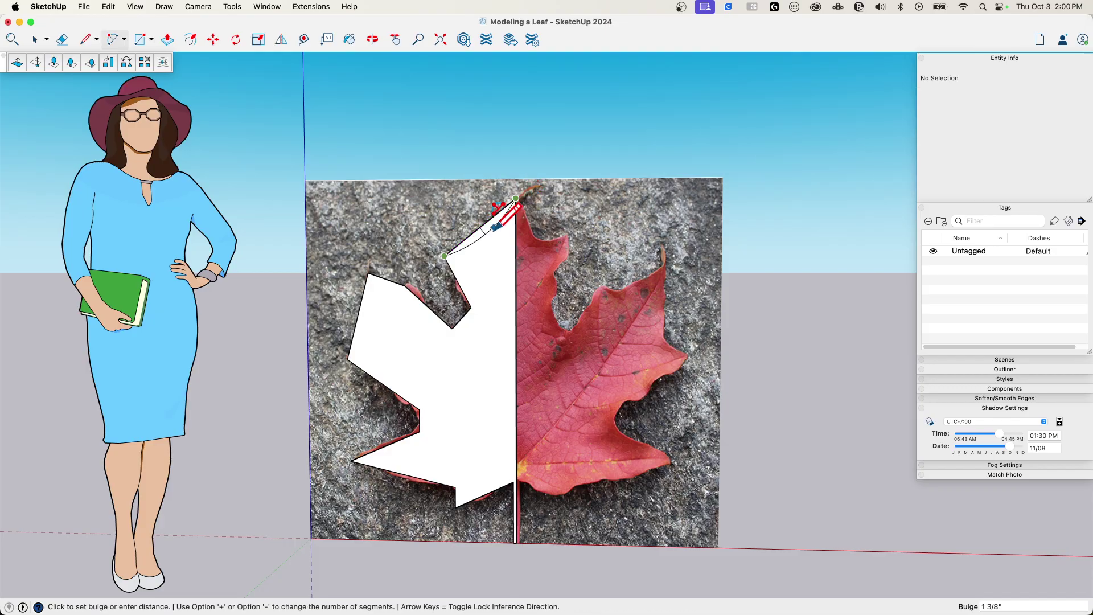
pyautogui.click(493, 232)
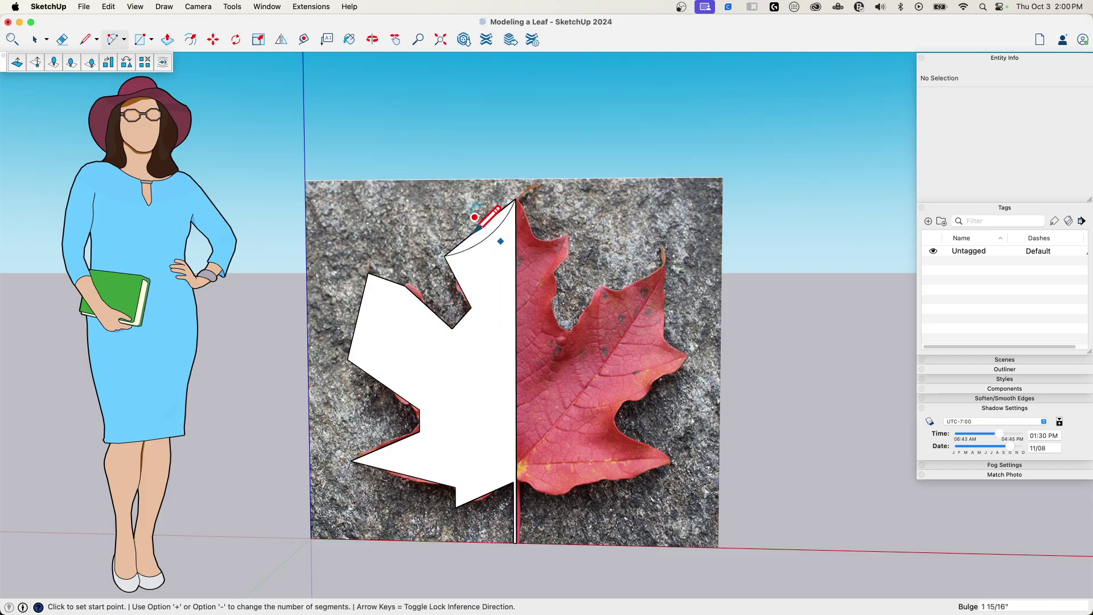
# Step: Draw an inward-bulging arc across the short edge at the bottom of the deep upper notch
pyautogui.scroll(-2, 454, 267)
pyautogui.scroll(5, 525, 263)
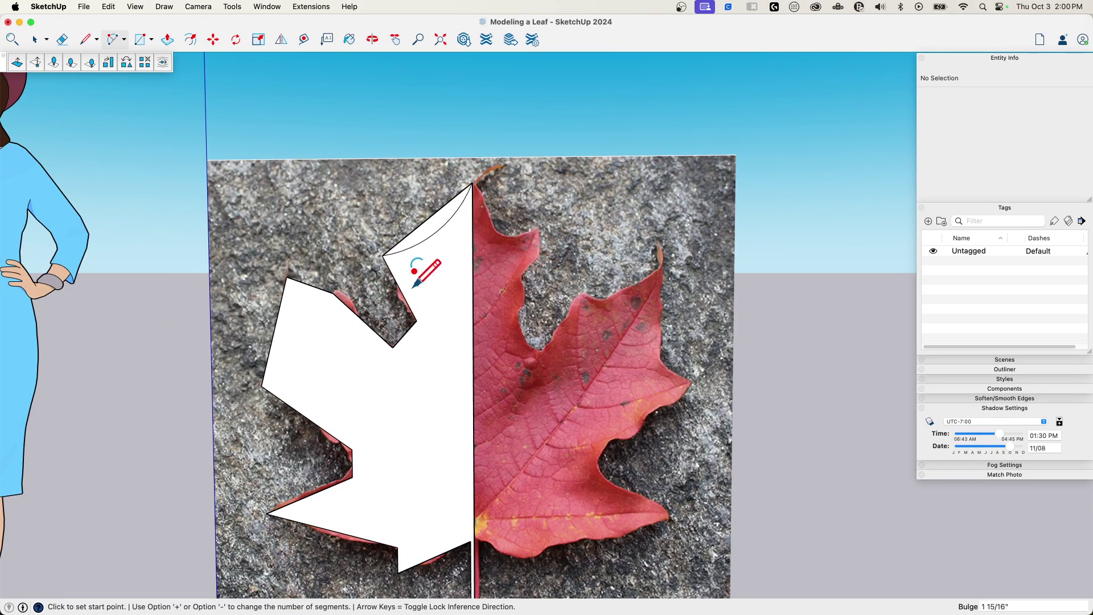
pyautogui.click(393, 347)
pyautogui.click(417, 321)
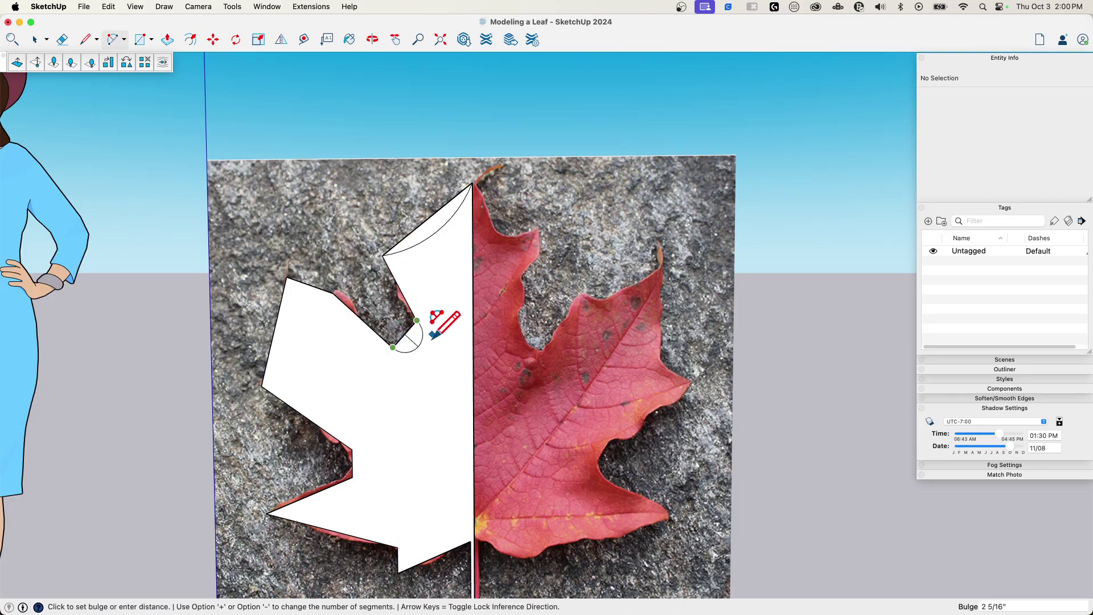
pyautogui.scroll(3, 429, 335)
pyautogui.click(412, 336)
pyautogui.click(407, 300)
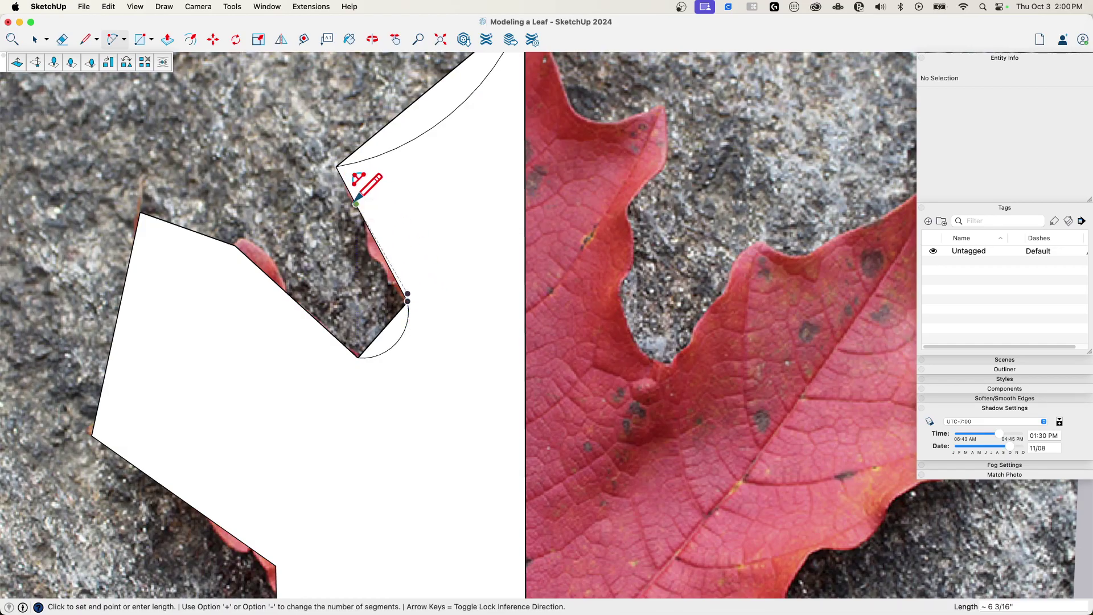
pyautogui.click(355, 204)
pyautogui.press('Escape')
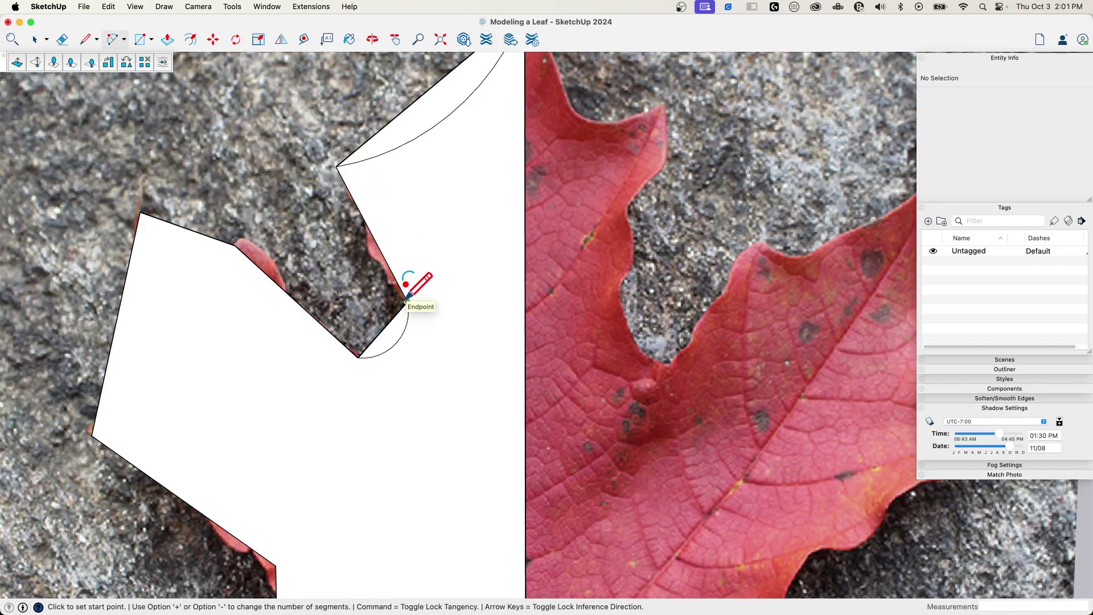
# Step: Draw arcs along both long sides of the deep notch, starting from the ends of the arc at its bottom
pyautogui.click(407, 300)
pyautogui.click(357, 205)
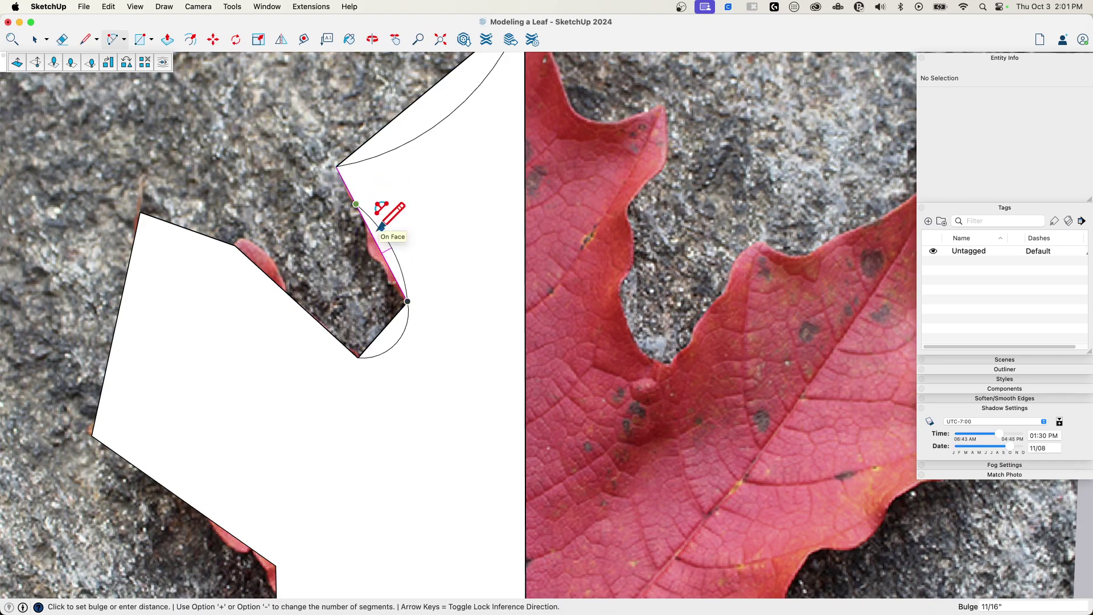
pyautogui.click(380, 228)
pyautogui.click(358, 357)
pyautogui.doubleClick(236, 245)
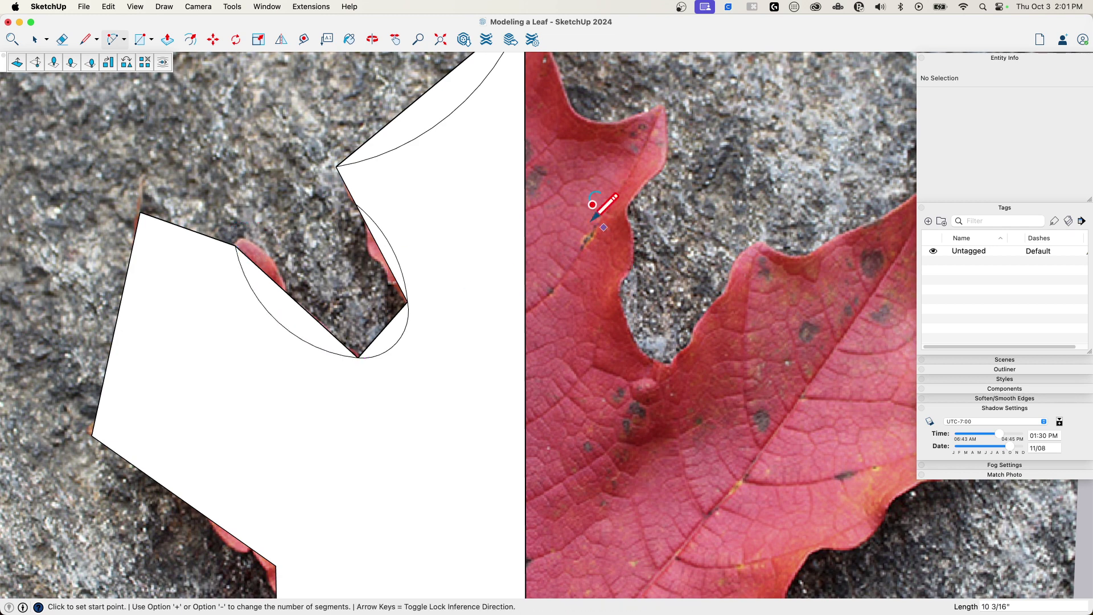
# Step: Draw inward arcs on the two edges of the side lobe's tip, bulging about 1" on the upper edge and 1 1/4" on the outer edge
pyautogui.scroll(-2, 437, 312)
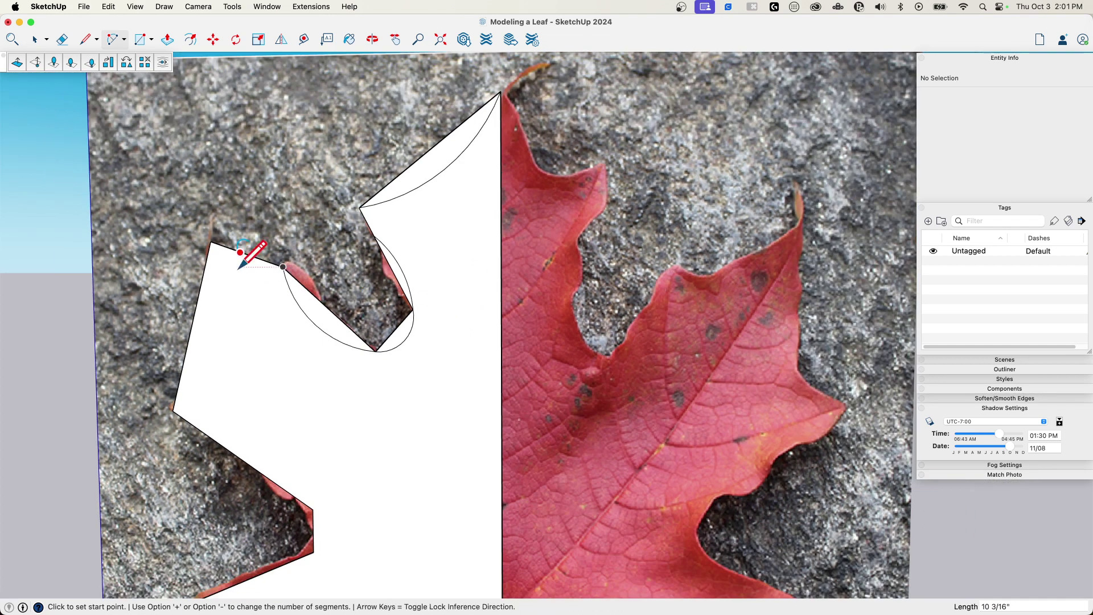
pyautogui.click(211, 240)
pyautogui.click(283, 266)
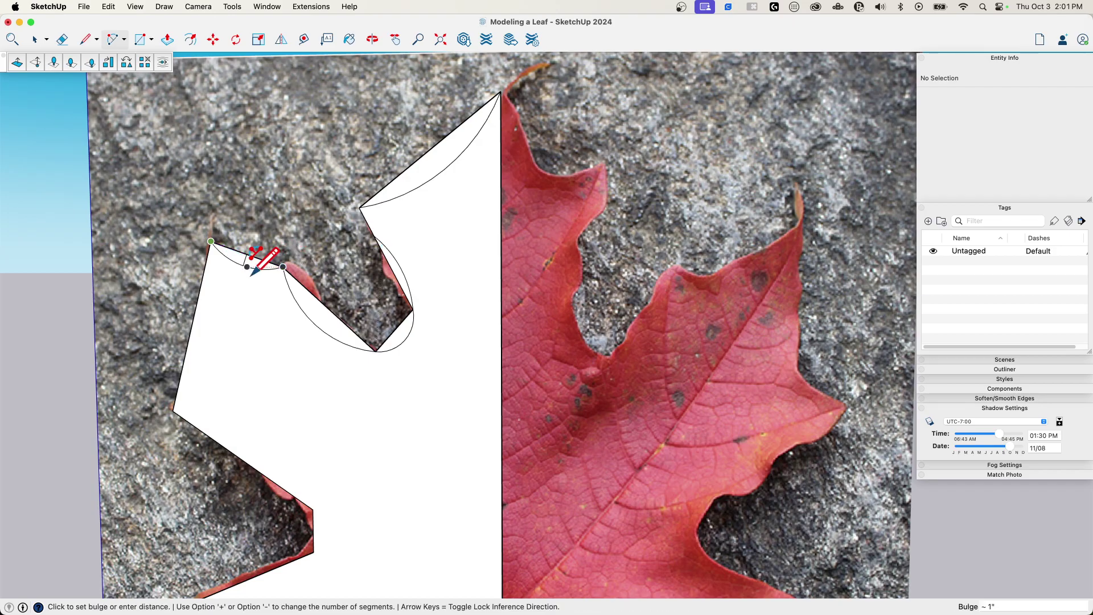
pyautogui.click(253, 272)
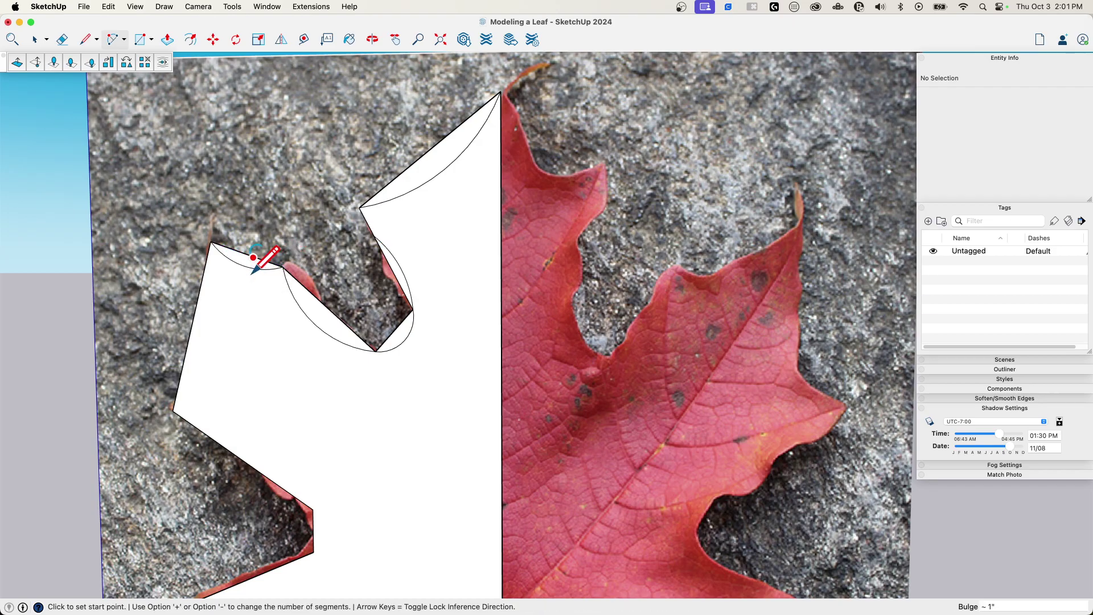
pyautogui.click(216, 246)
pyautogui.click(173, 411)
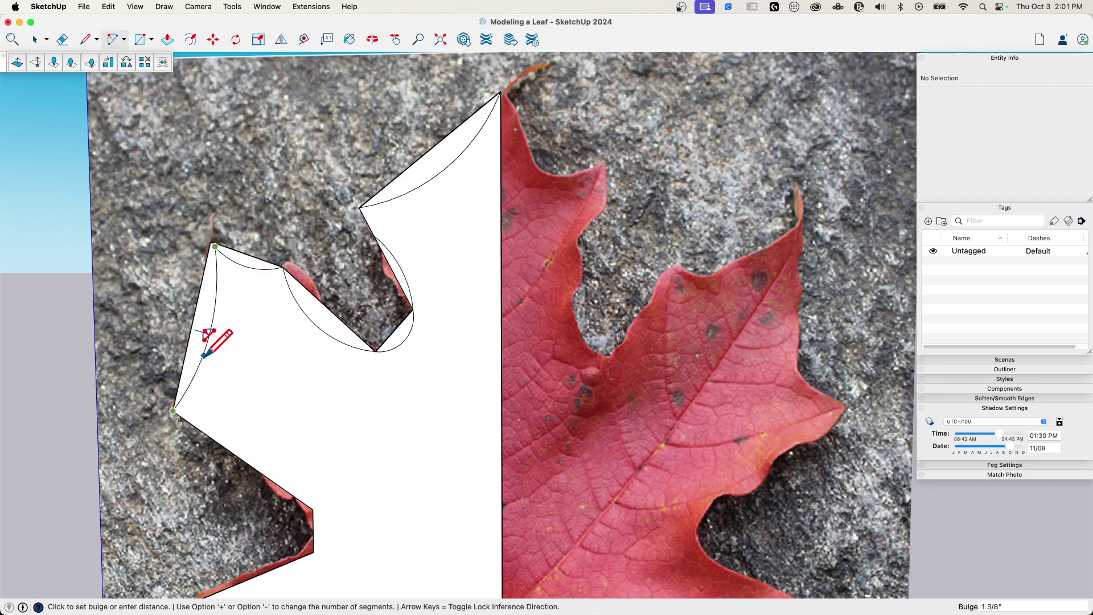
pyautogui.click(206, 342)
# Step: Draw an arc with a bulge of about 7/8" from the side lobe's outer point to the upper corner of the lower notch
pyautogui.scroll(-2, 219, 236)
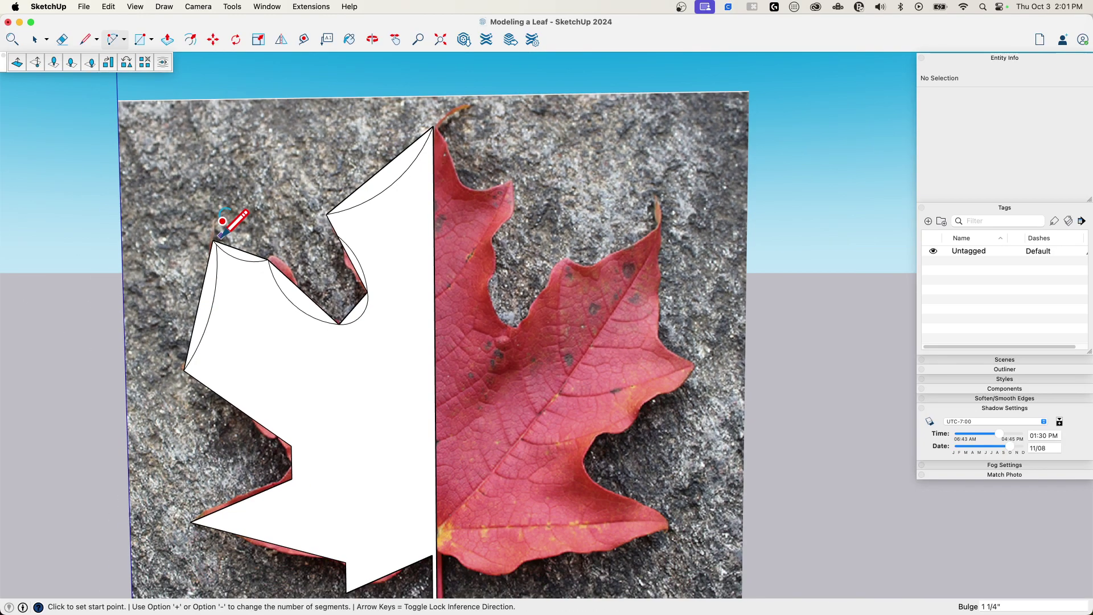
pyautogui.scroll(3, 190, 393)
pyautogui.click(181, 355)
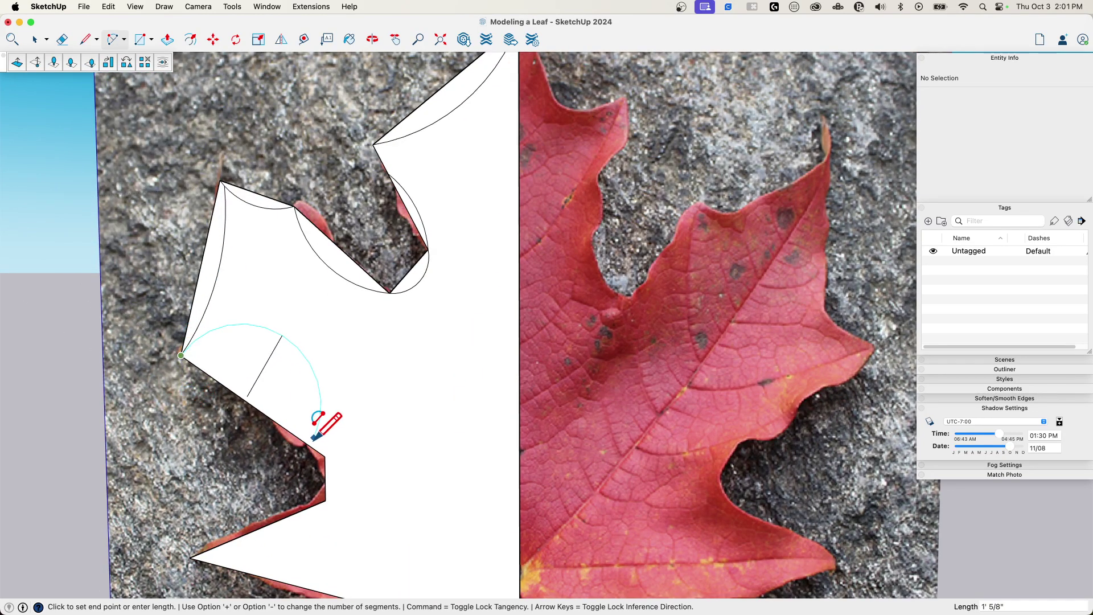
pyautogui.click(324, 456)
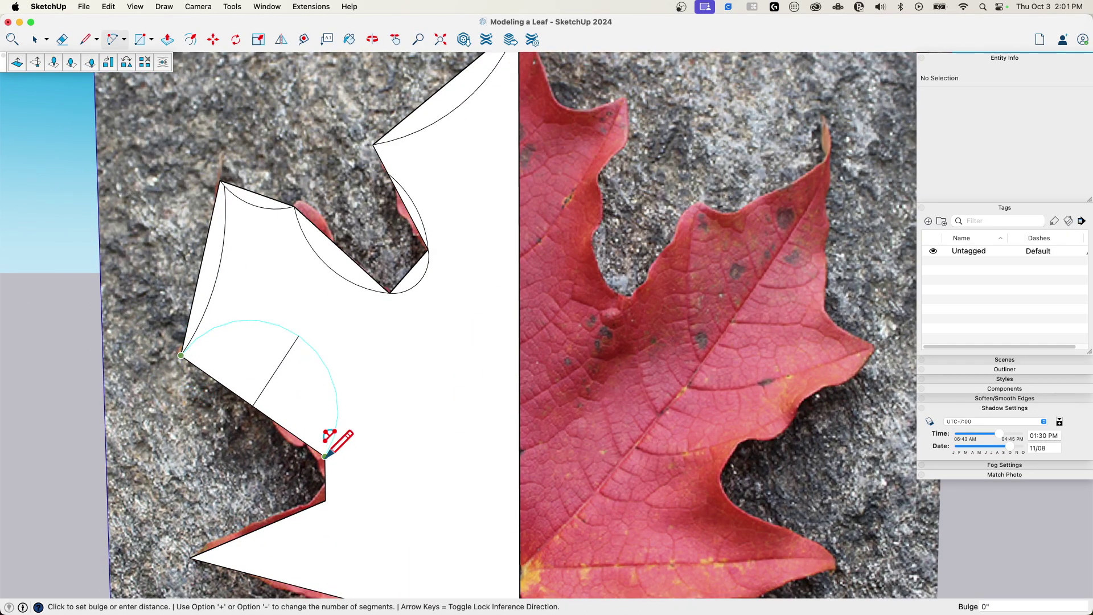
pyautogui.click(272, 405)
# Step: Draw a tangent arc across the short vertical edge of the lower notch, continuing from the previous arc
pyautogui.click(325, 457)
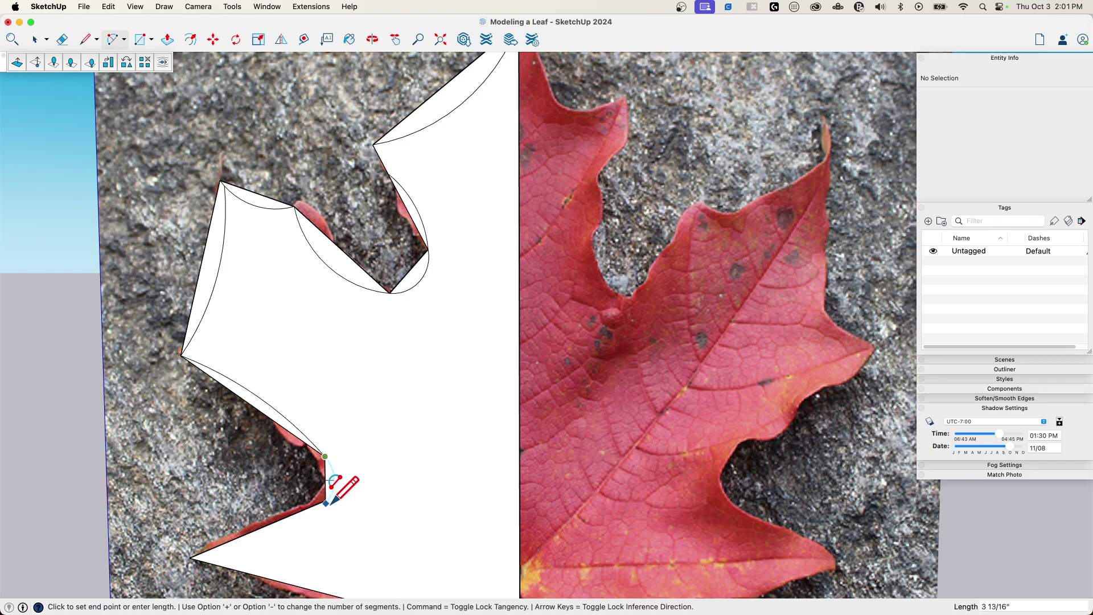
pyautogui.doubleClick(325, 499)
pyautogui.scroll(-4, 322, 525)
pyautogui.scroll(5, 362, 476)
pyautogui.scroll(-3, 364, 527)
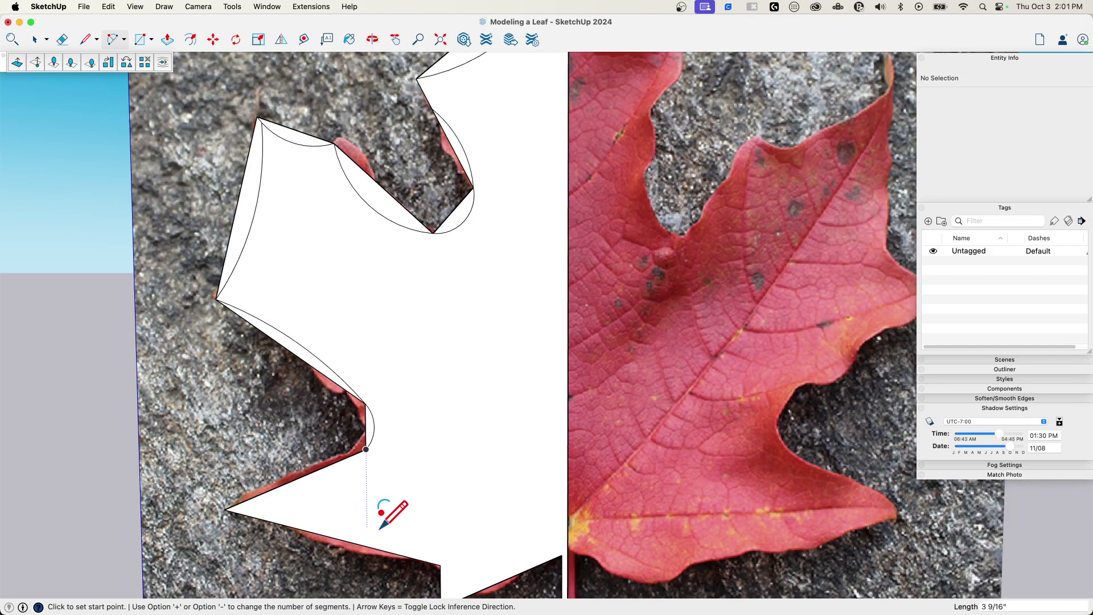
pyautogui.scroll(-3, 407, 496)
pyautogui.scroll(5, 428, 592)
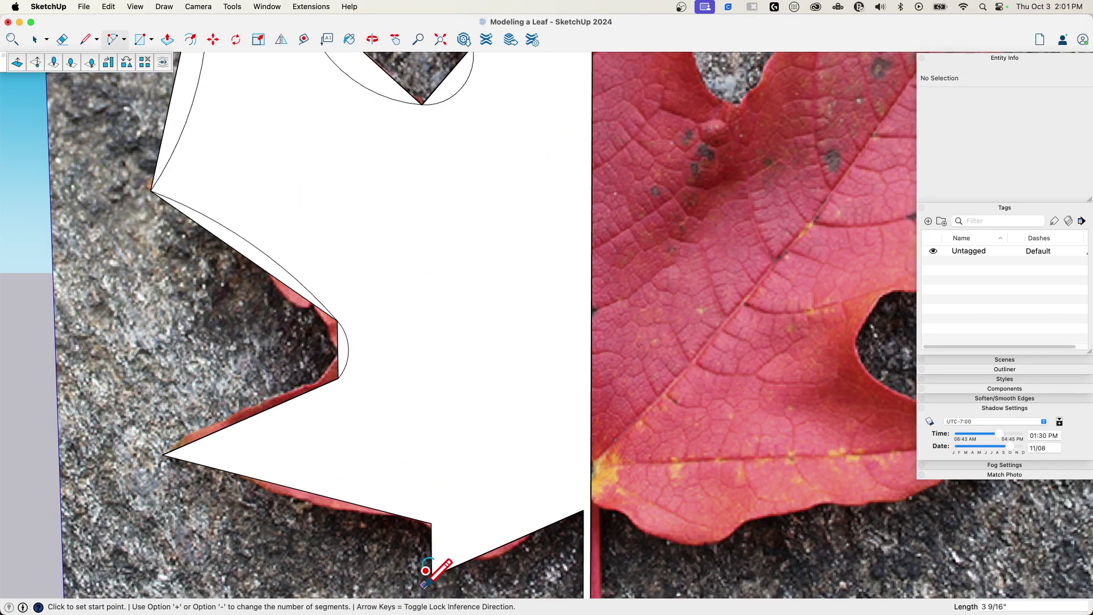
# Step: Draw an arc with a bulge of about 3/8" across the short vertical edge near the leaf's base
pyautogui.click(432, 577)
pyautogui.click(431, 522)
pyautogui.scroll(2, 439, 545)
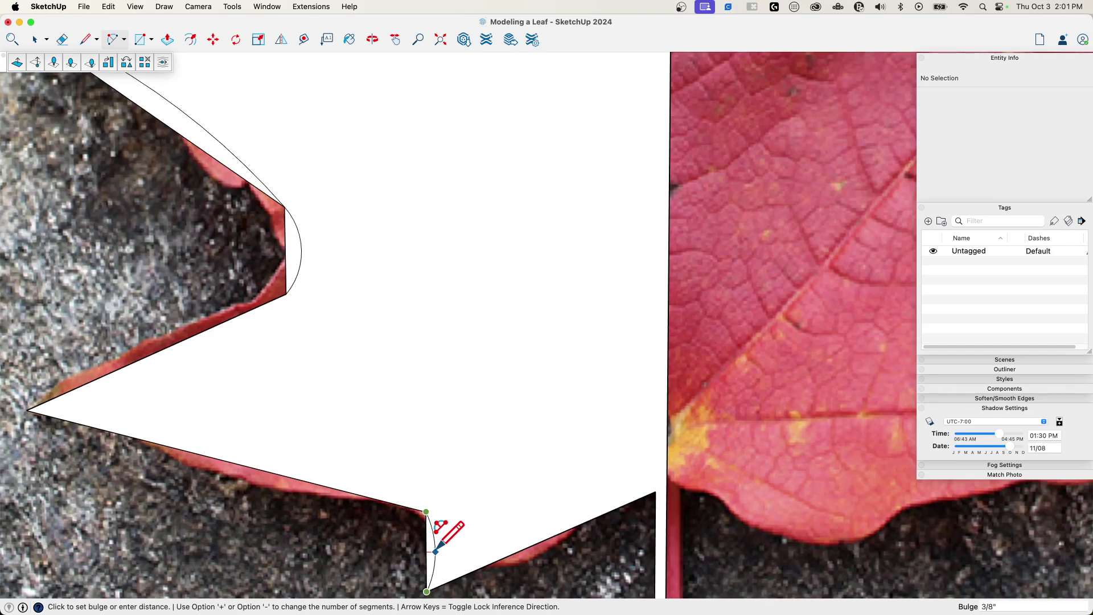
pyautogui.click(436, 541)
# Step: Draw an upward arc with a bulge of about 3/8" from the bottom sloping edge to its end beside the stem
pyautogui.click(570, 529)
pyautogui.click(656, 491)
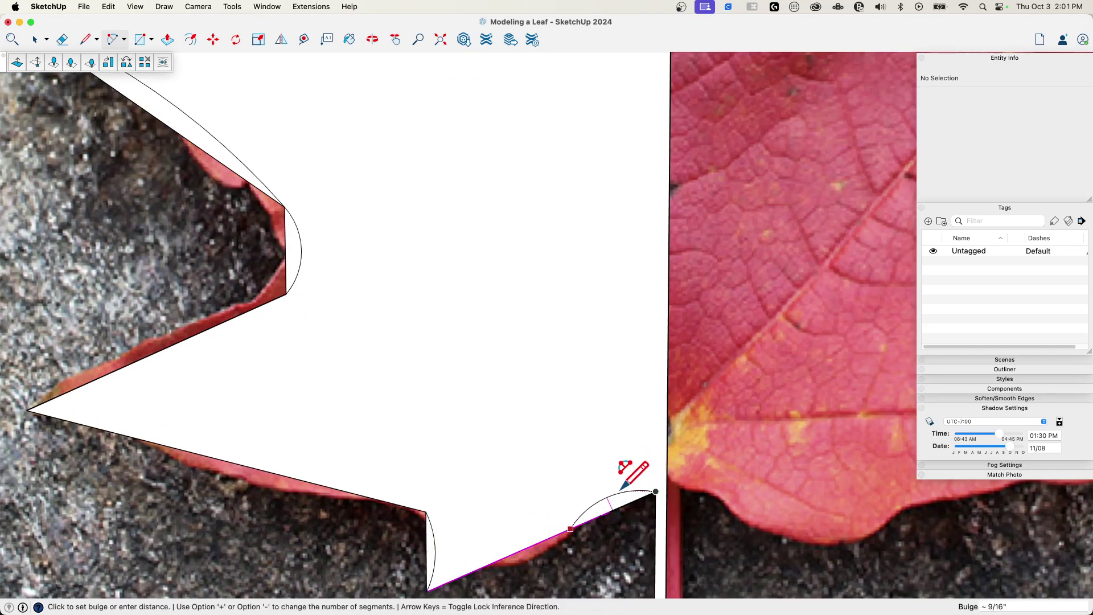
pyautogui.scroll(3, 583, 509)
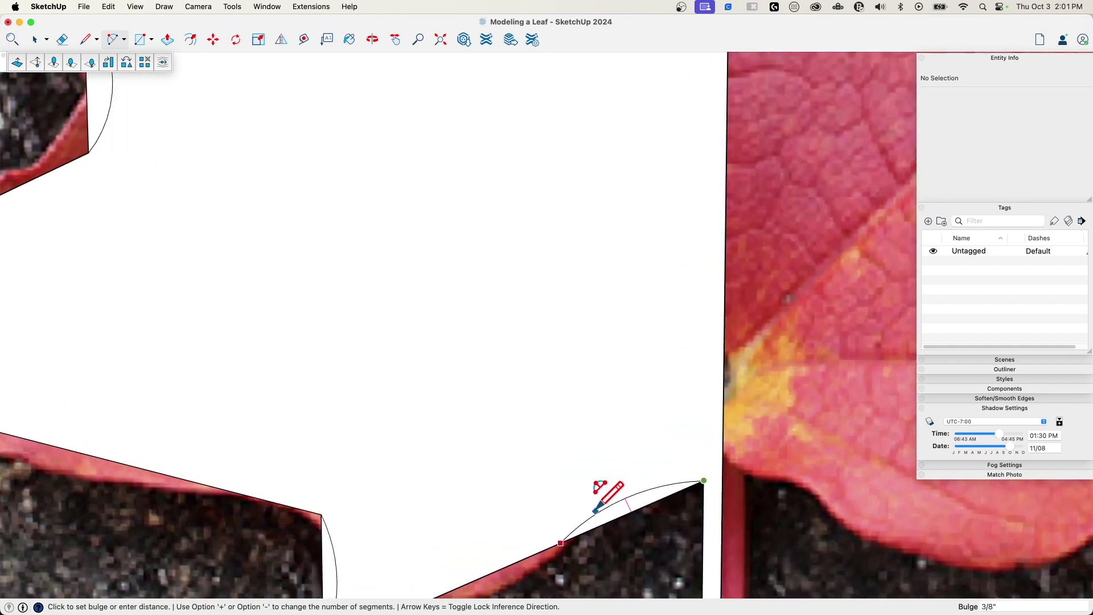
pyautogui.click(610, 484)
# Step: Erase the original straight edges that the arcs replace around the half leaf's outline
pyautogui.press('e')
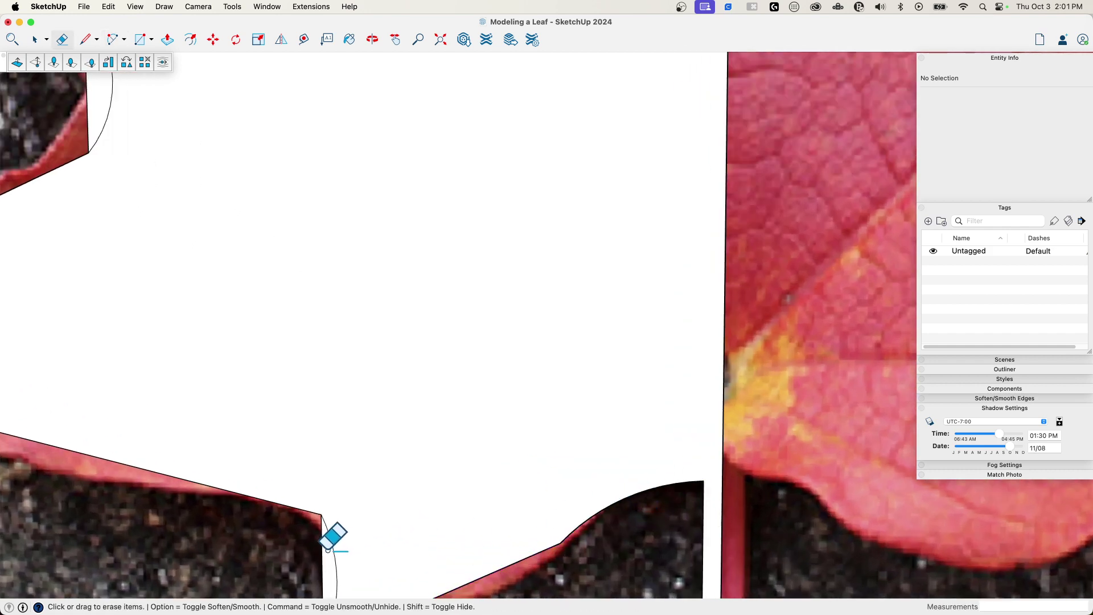
pyautogui.scroll(-3, 409, 489)
pyautogui.moveTo(244, 279)
pyautogui.mouseDown()
pyautogui.moveTo(190, 204)
pyautogui.moveTo(209, 236)
pyautogui.mouseUp()
pyautogui.moveTo(240, 278); pyautogui.dragTo(285, 429)
pyautogui.scroll(-5, 268, 367)
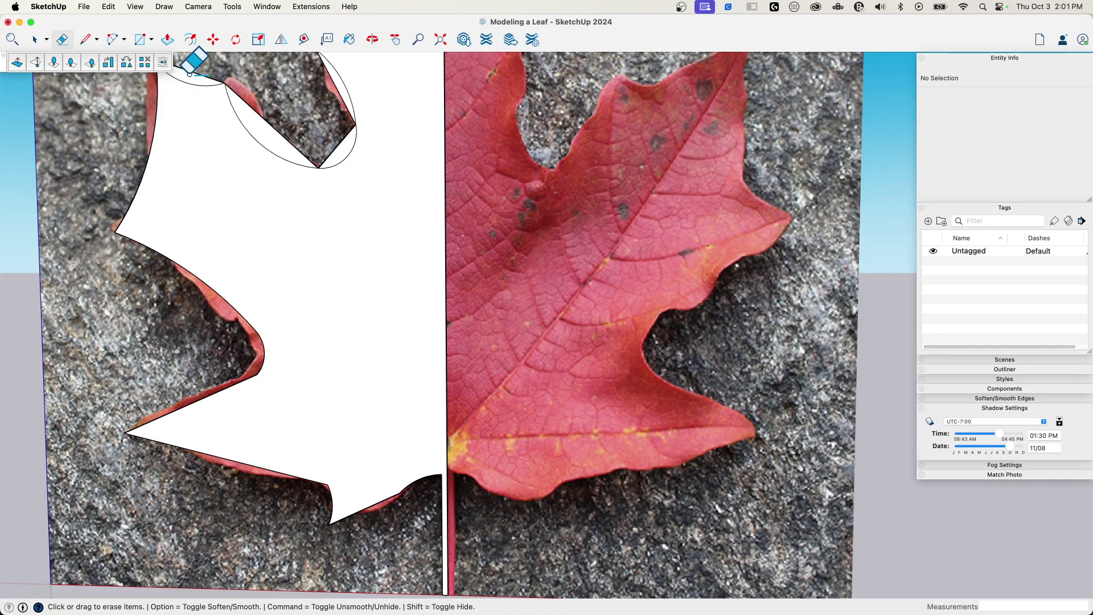
pyautogui.click(267, 122)
pyautogui.scroll(-4, 312, 343)
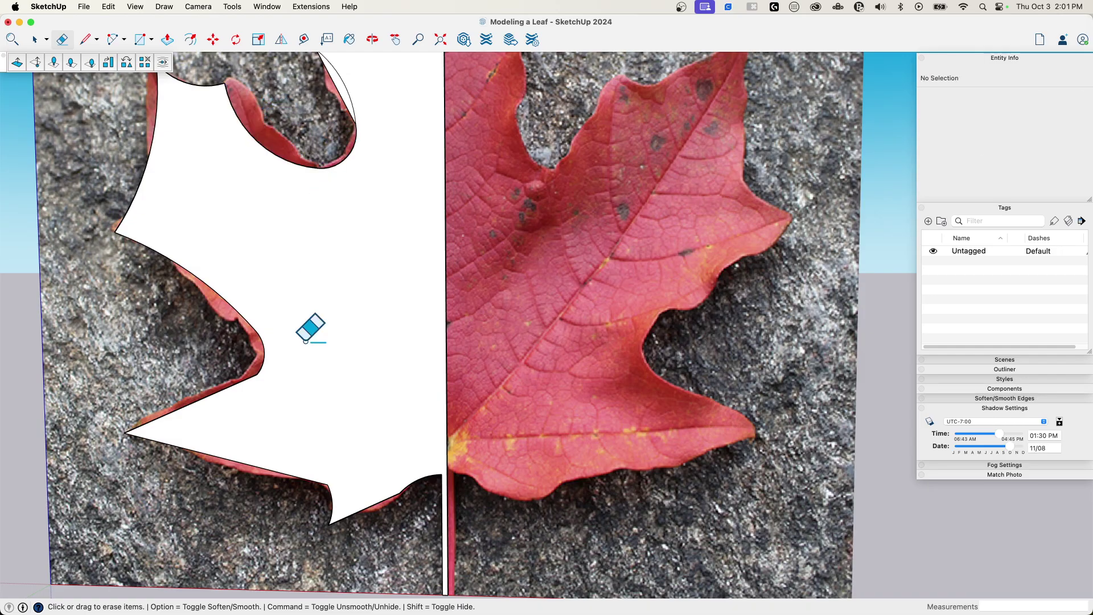
pyautogui.scroll(4, 390, 312)
pyautogui.click(339, 245)
pyautogui.click(349, 146)
# Step: Flip a copy of the half leaf across its centre line and erase the seam between the two halves
pyautogui.press('space')
pyautogui.click(397, 314)
pyautogui.scroll(-3, 382, 252)
pyautogui.click(281, 39)
pyautogui.moveTo(278, 321)
pyautogui.mouseDown()
pyautogui.moveTo(360, 312)
pyautogui.moveTo(375, 298)
pyautogui.moveTo(366, 302)
pyautogui.mouseUp()
pyautogui.press('alt')
pyautogui.press('e')
# Step: Group the complete leaf face with its outline edges and delete the reference photo behind it
pyautogui.press('space')
pyautogui.click(368, 330)
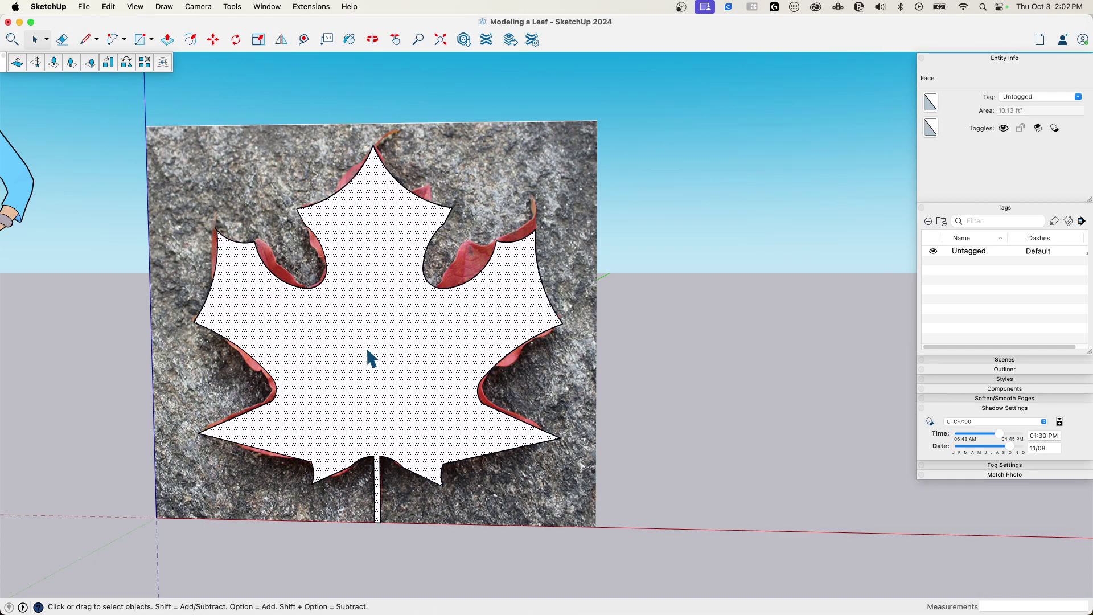
pyautogui.doubleClick(368, 350)
pyautogui.rightClick(368, 349)
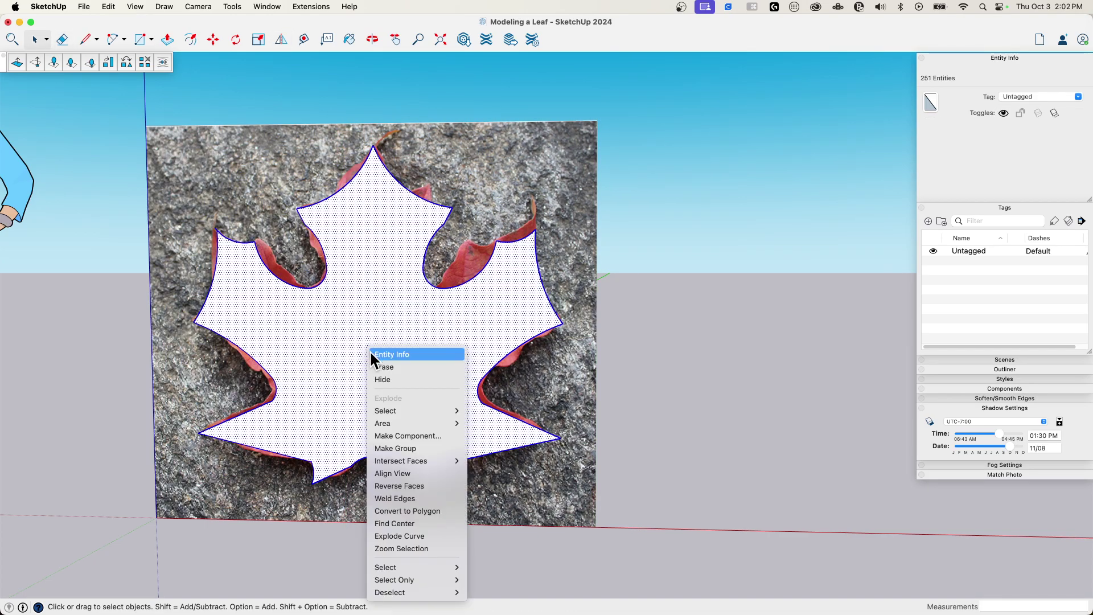
pyautogui.click(391, 446)
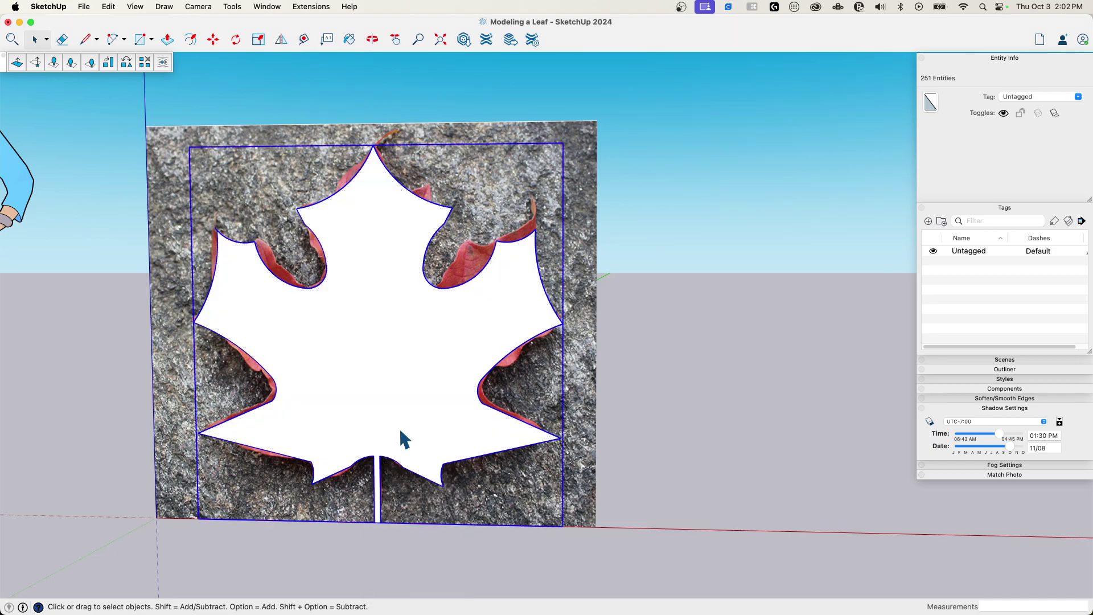
pyautogui.click(584, 219)
pyautogui.press('Delete')
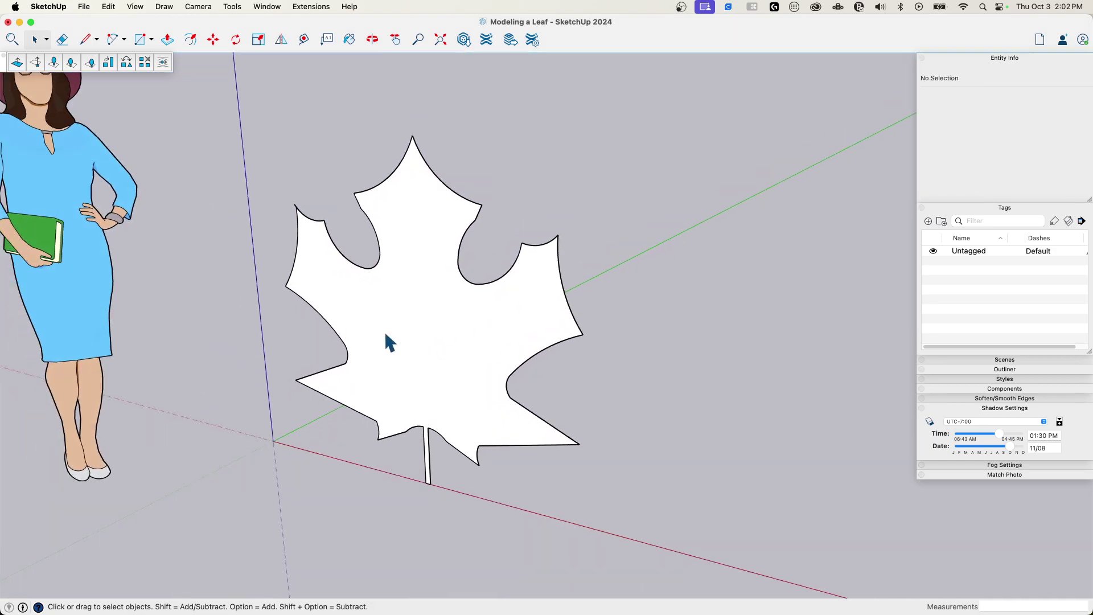
# Step: Bend the leaf group across its width with TrueBend to an angle of about 56.7 degrees
pyautogui.click(448, 384)
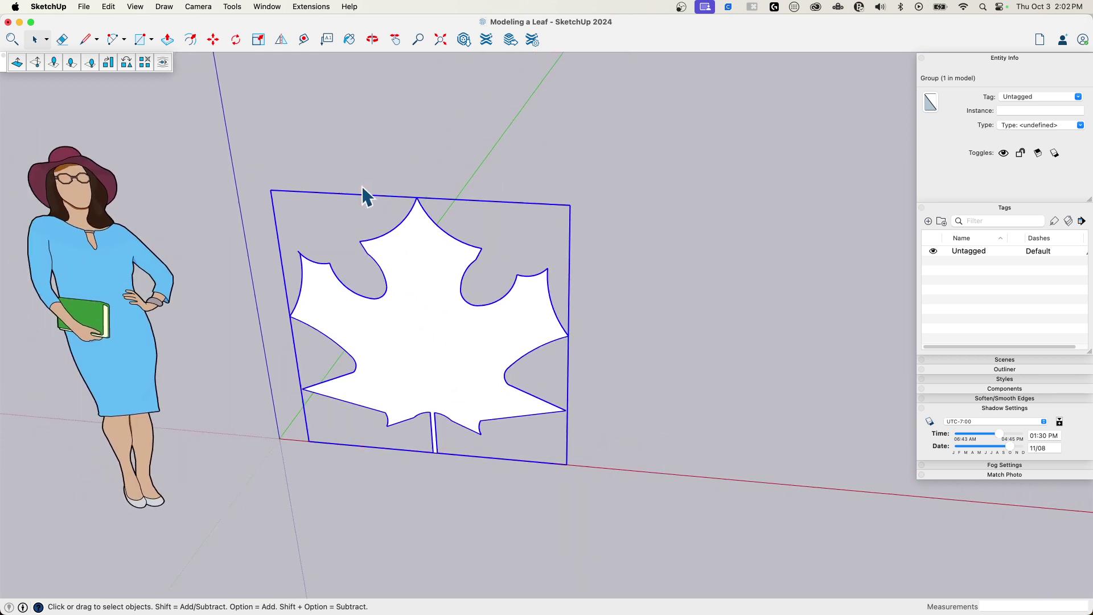
pyautogui.click(296, 7)
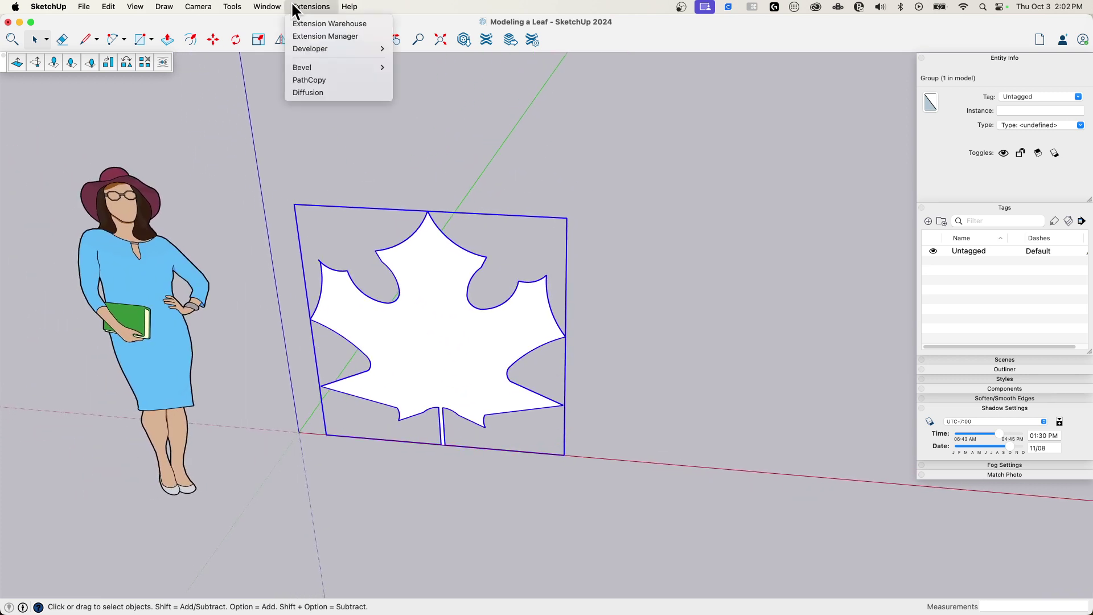
pyautogui.moveTo(230, 4)
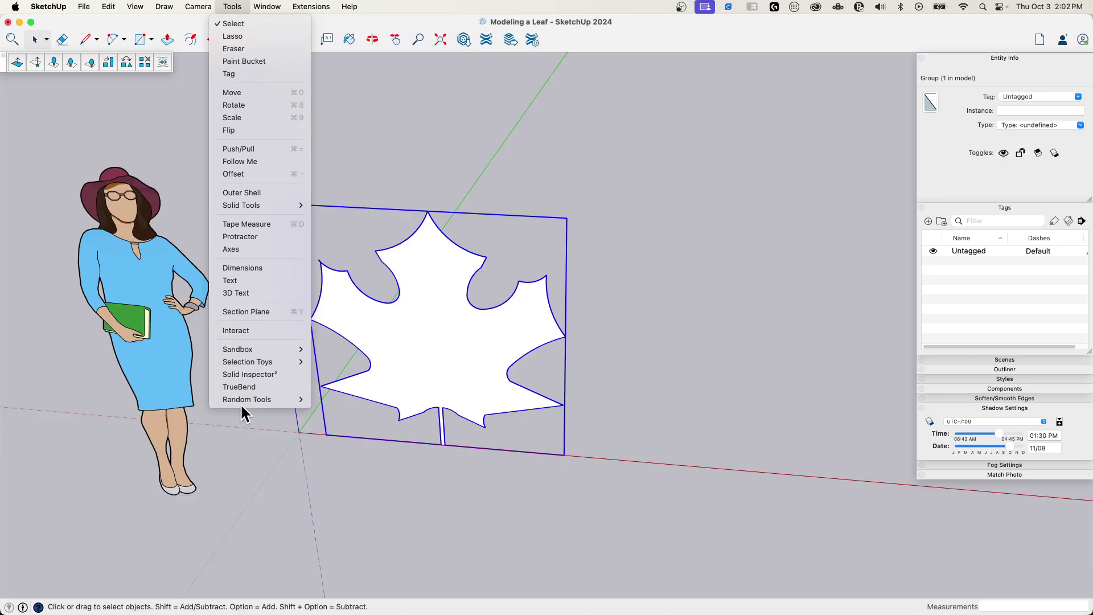
pyautogui.click(241, 387)
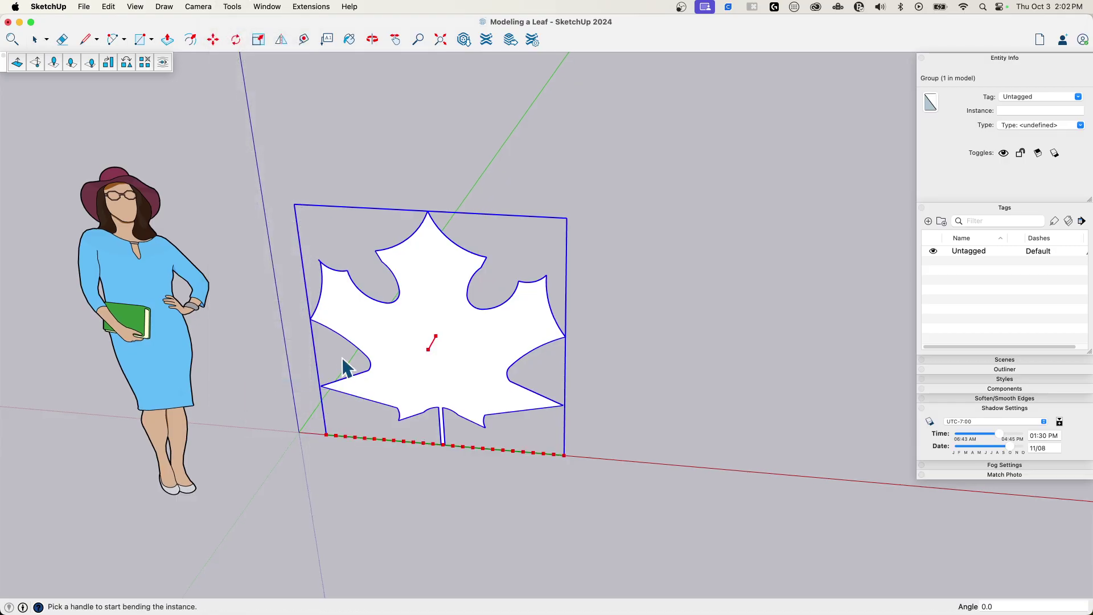
pyautogui.moveTo(343, 359)
pyautogui.mouseDown(button='middle')
pyautogui.moveTo(387, 361)
pyautogui.moveTo(410, 340)
pyautogui.mouseUp(button='middle')
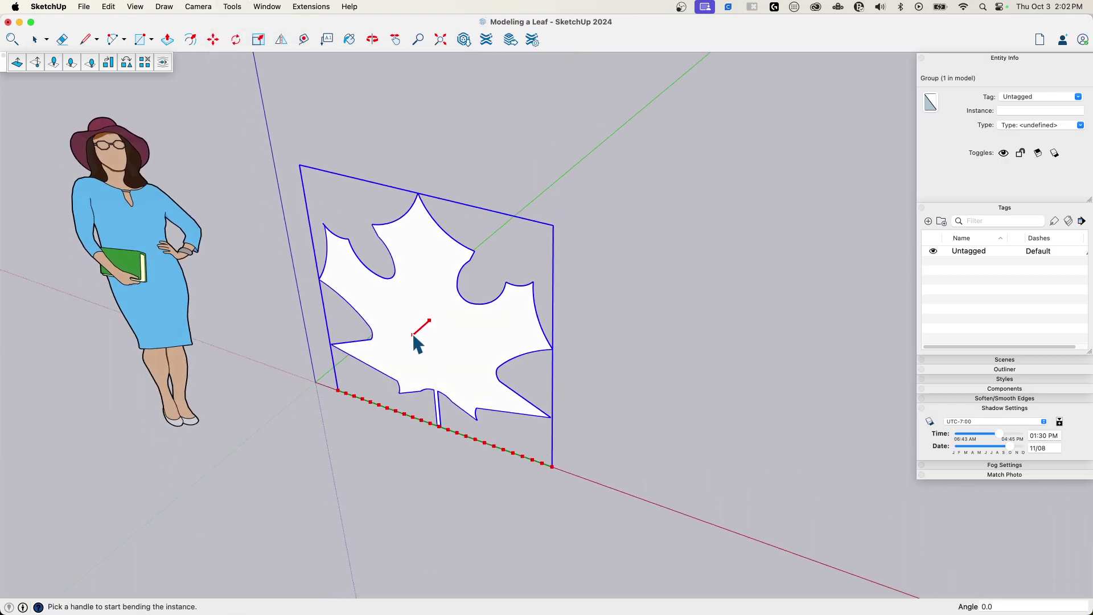
pyautogui.moveTo(414, 337); pyautogui.dragTo(405, 342)
pyautogui.press('Return')
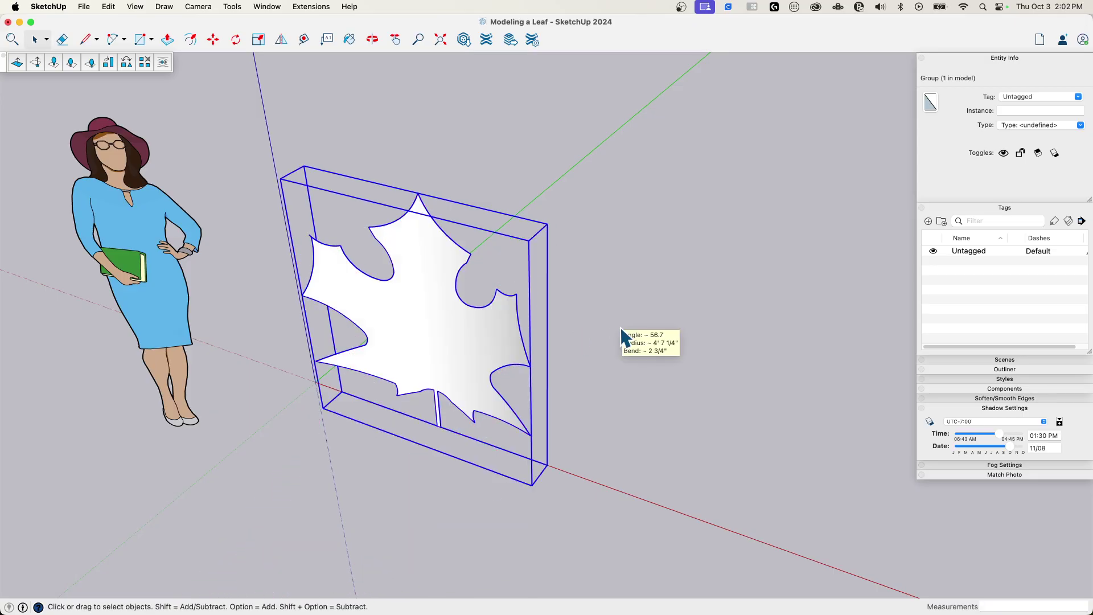
# Step: Rotate the leaf group 90 degrees about its centre so the stem lies horizontal
pyautogui.moveTo(620, 328); pyautogui.dragTo(431, 333, button='middle')
pyautogui.press('m')
pyautogui.click(542, 312)
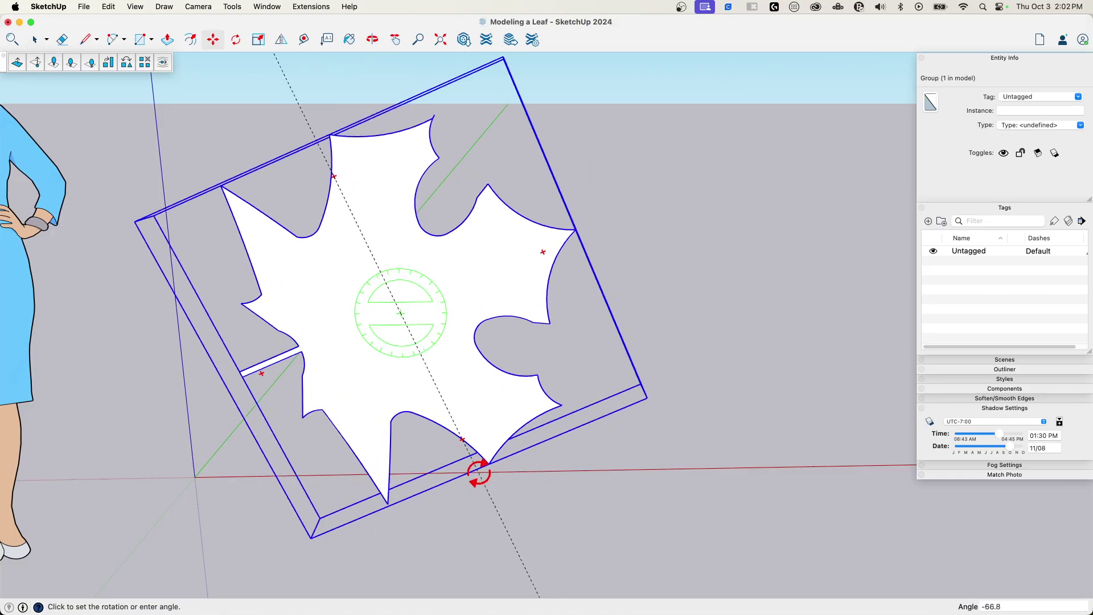
pyautogui.click(404, 490)
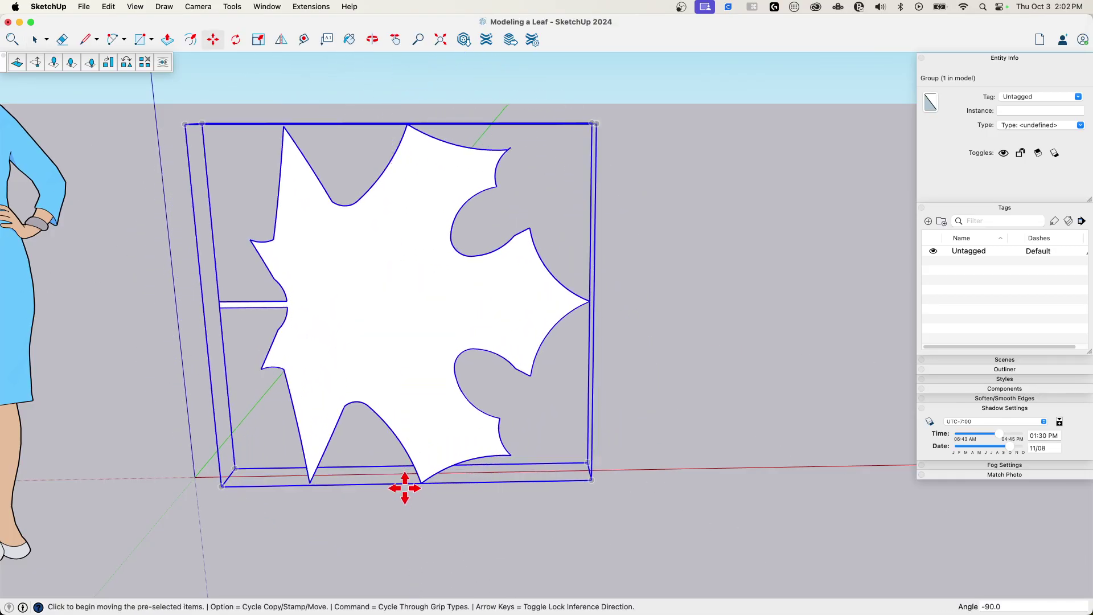
pyautogui.scroll(-3, 402, 364)
pyautogui.moveTo(330, 239); pyautogui.dragTo(409, 311, button='middle')
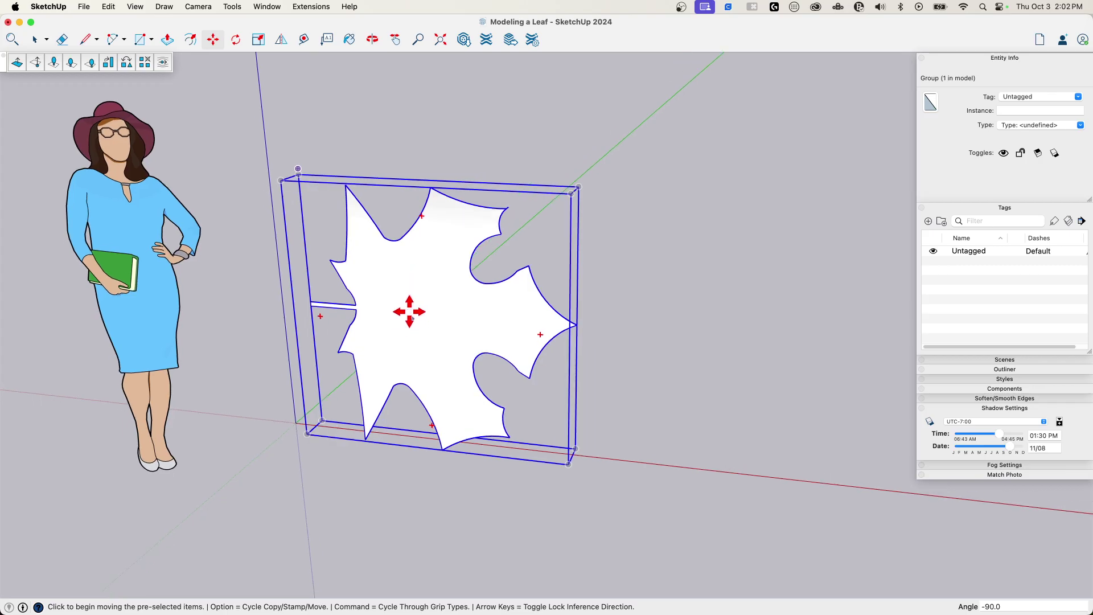
pyautogui.click(233, 7)
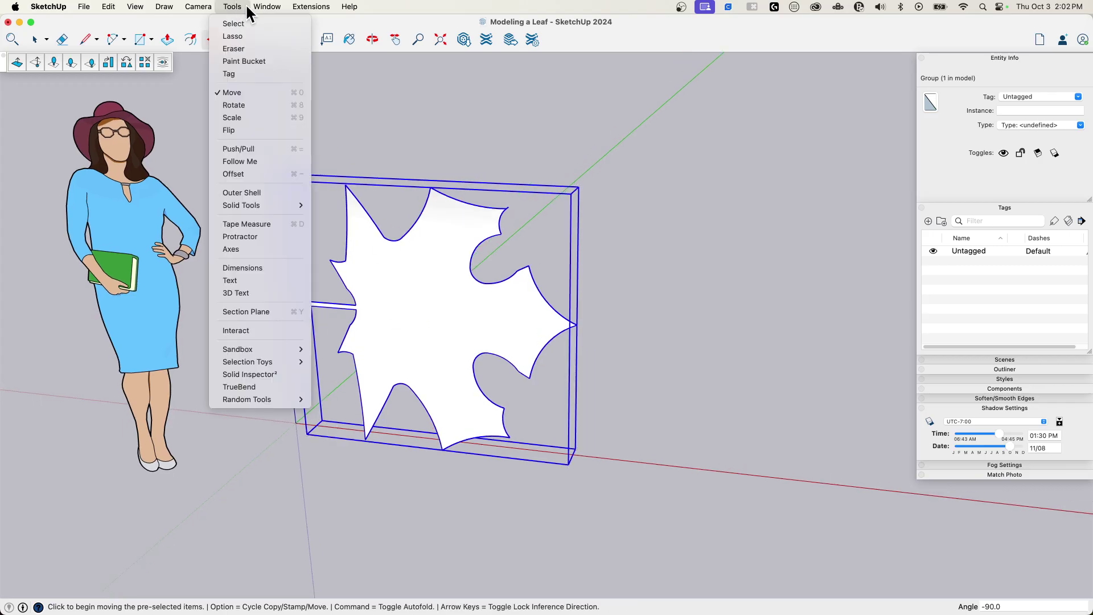
pyautogui.click(268, 385)
pyautogui.moveTo(268, 386); pyautogui.dragTo(402, 333, button='middle')
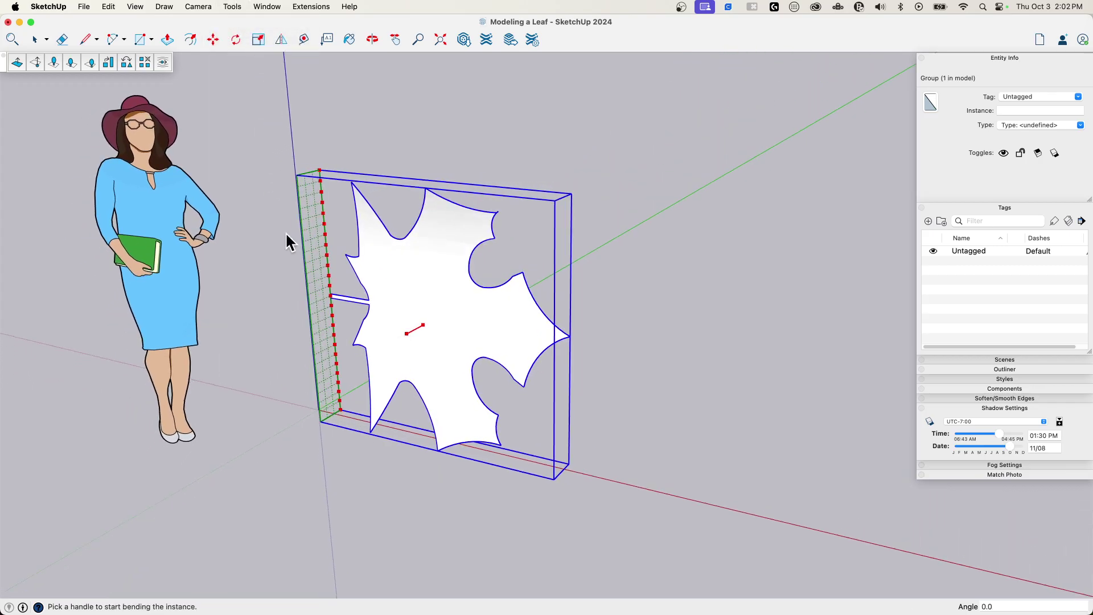
pyautogui.moveTo(300, 280); pyautogui.dragTo(655, 213, button='middle')
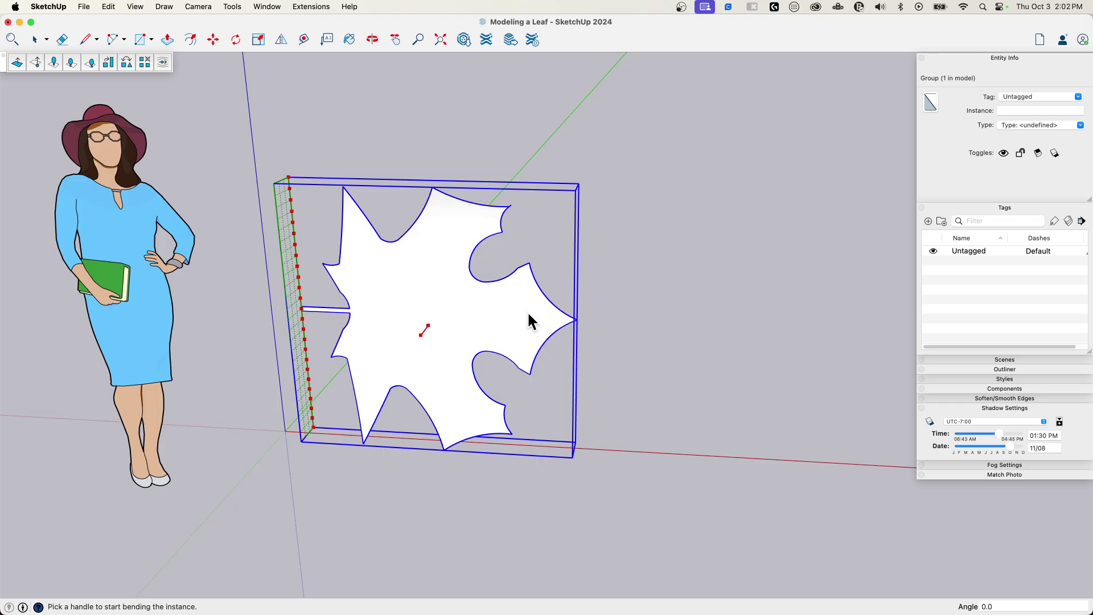
pyautogui.rightClick(512, 311)
pyautogui.click(671, 280)
pyautogui.press('space')
pyautogui.click(662, 278)
# Step: Explode the rotated leaf group and regroup its geometry to realign the bounding box with the axes
pyautogui.click(437, 302)
pyautogui.moveTo(436, 301); pyautogui.dragTo(423, 296, button='middle')
pyautogui.rightClick(423, 296)
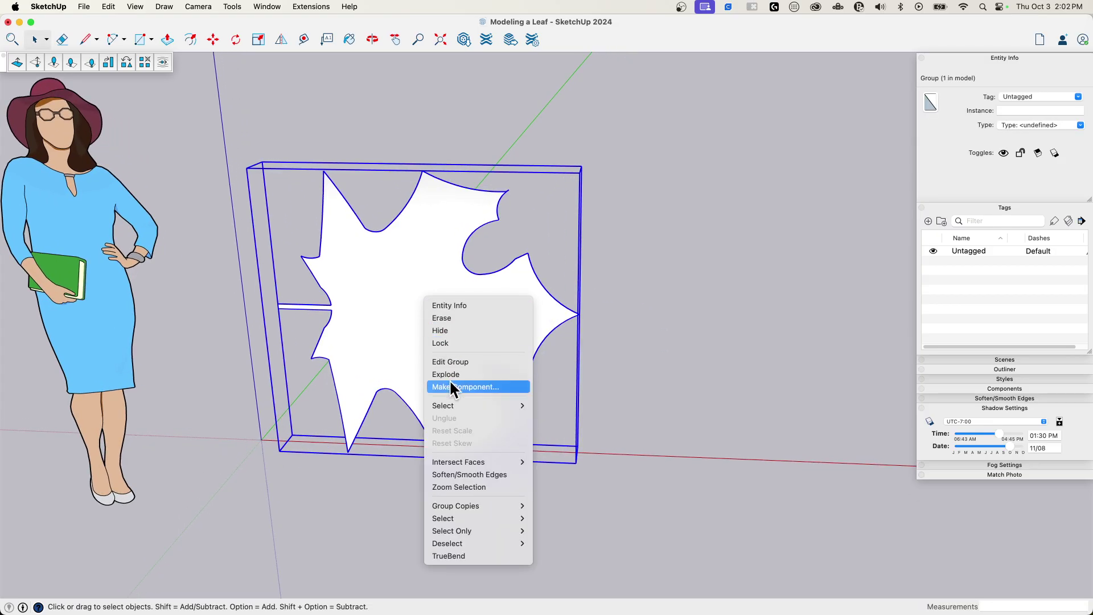
pyautogui.click(450, 377)
pyautogui.rightClick(402, 304)
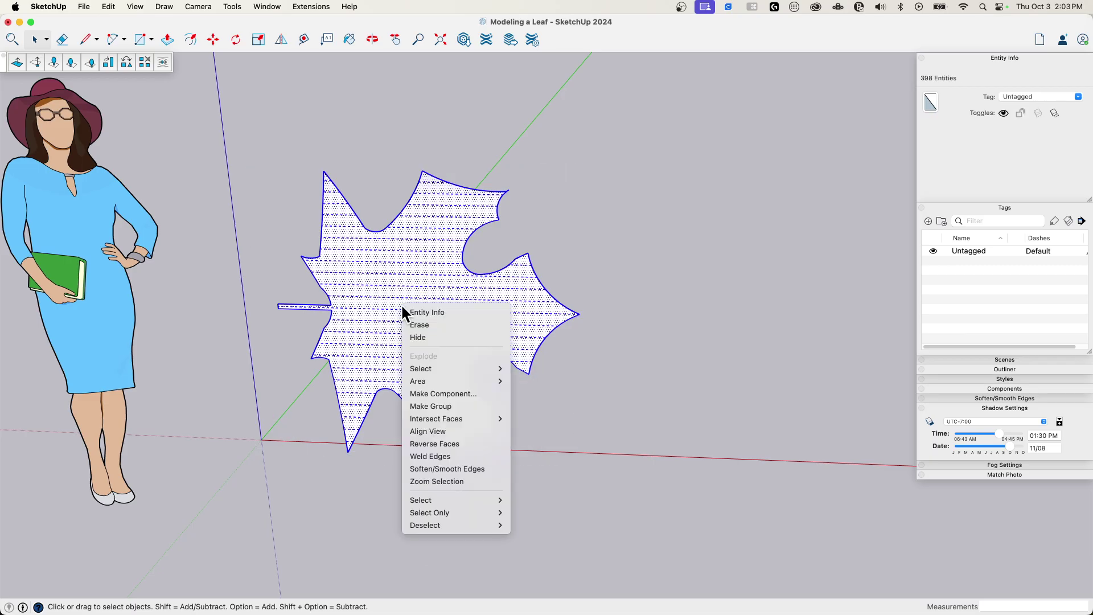
pyautogui.click(449, 405)
# Step: Bend the regrouped leaf along its stem-to-tip direction with TrueBend
pyautogui.moveTo(438, 363); pyautogui.dragTo(293, 437, button='middle')
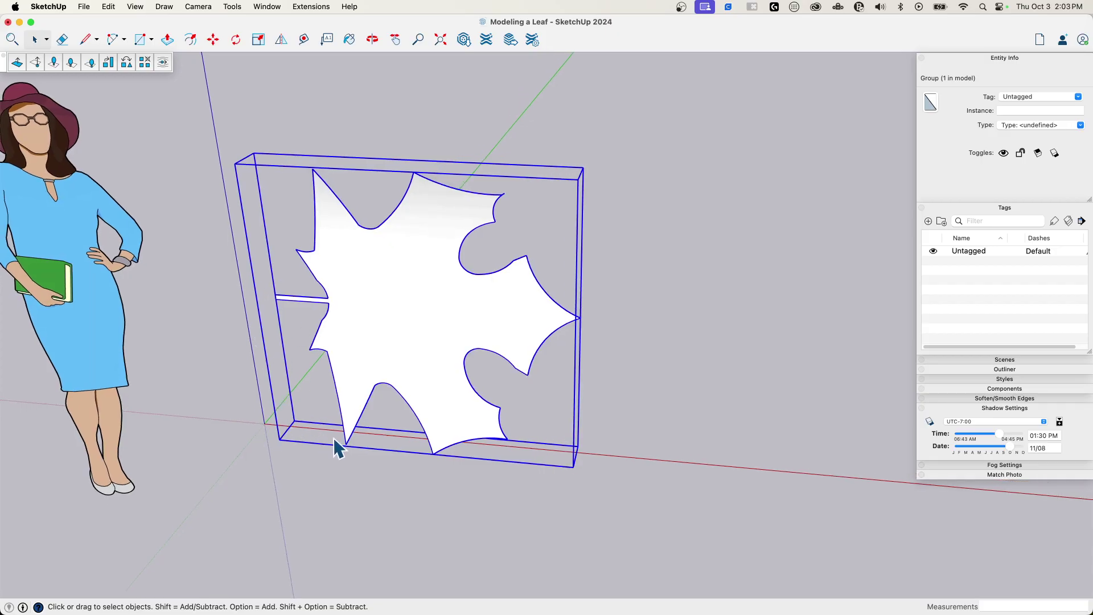
pyautogui.click(232, 6)
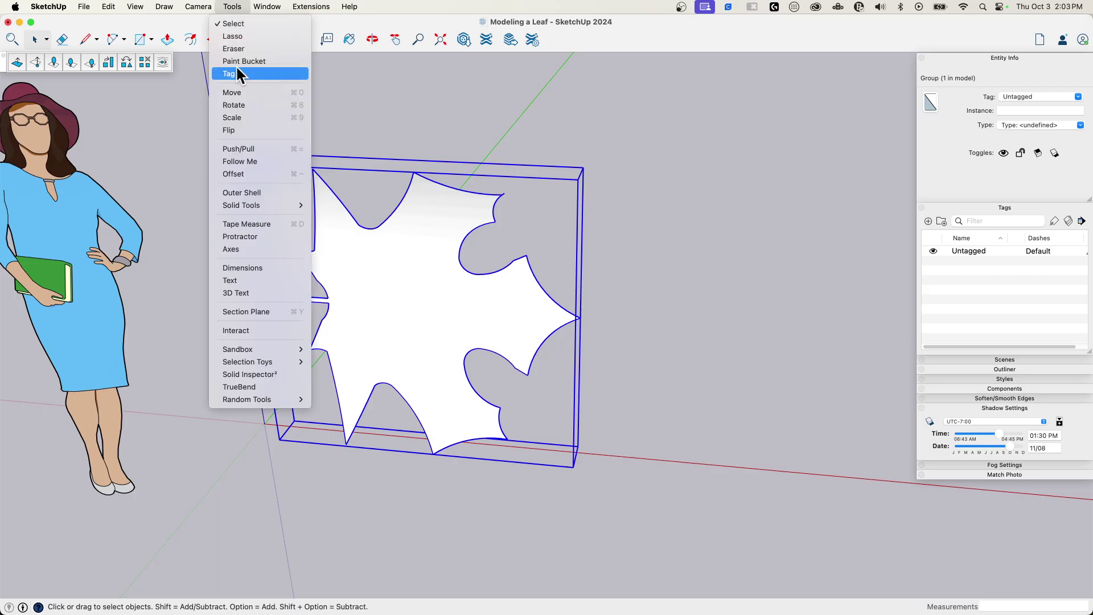
pyautogui.click(240, 387)
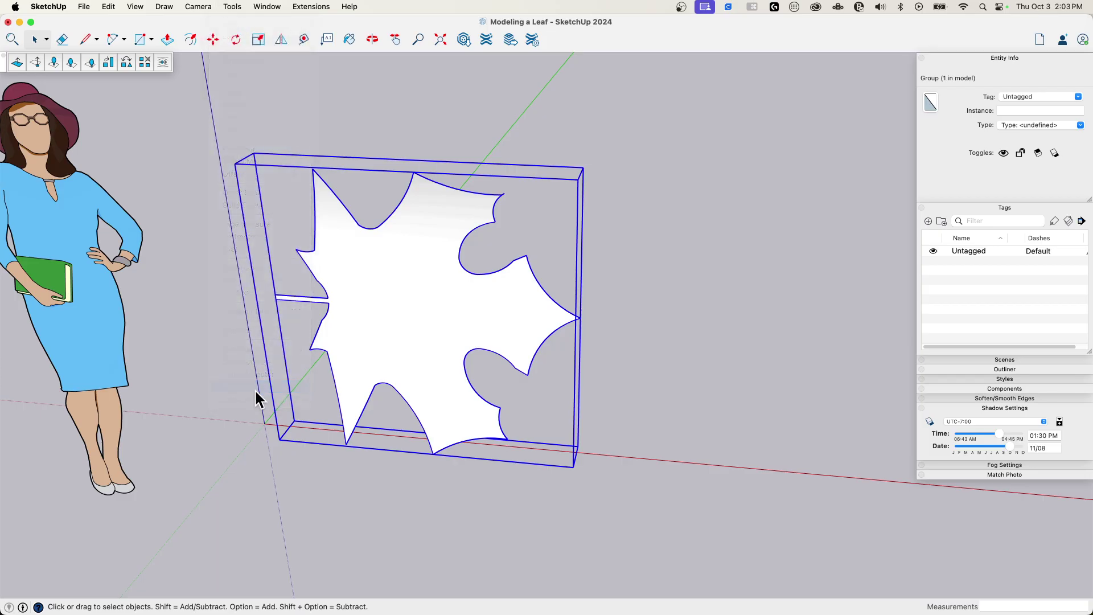
pyautogui.click(399, 344)
pyautogui.moveTo(400, 344); pyautogui.dragTo(400, 349)
pyautogui.moveTo(510, 367); pyautogui.dragTo(565, 399, button='middle')
pyautogui.press('space')
# Step: Rotate the bent leaf about its centre back upright, with the stem pointing down
pyautogui.press('m')
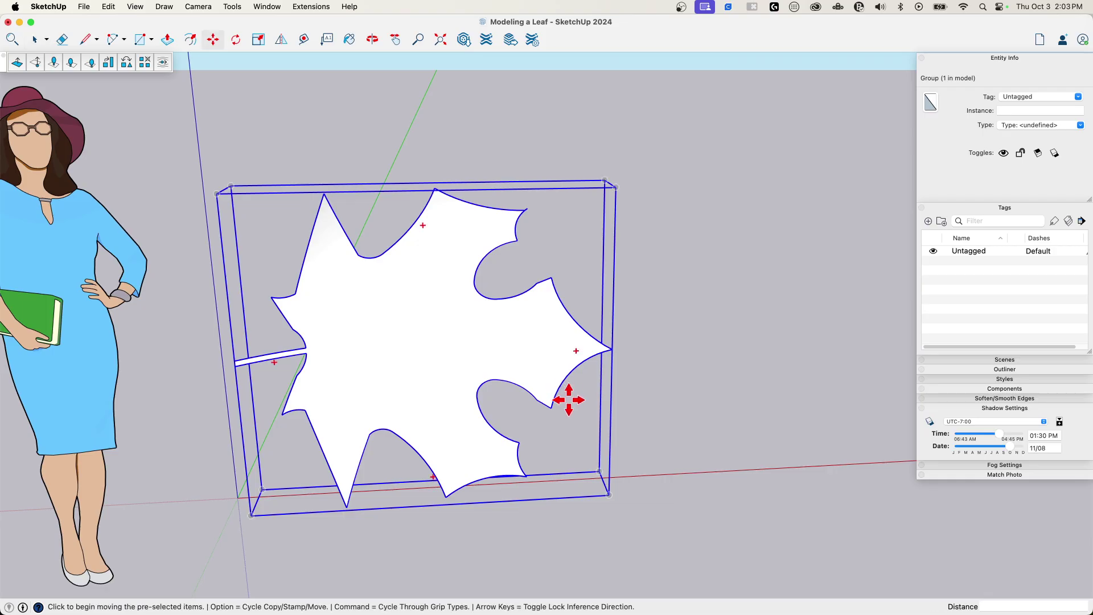
pyautogui.click(578, 349)
pyautogui.click(430, 267)
pyautogui.moveTo(429, 203); pyautogui.dragTo(432, 394, button='middle')
pyautogui.press('space')
# Step: Paint the whole leaf group dark red
pyautogui.scroll(4, 431, 397)
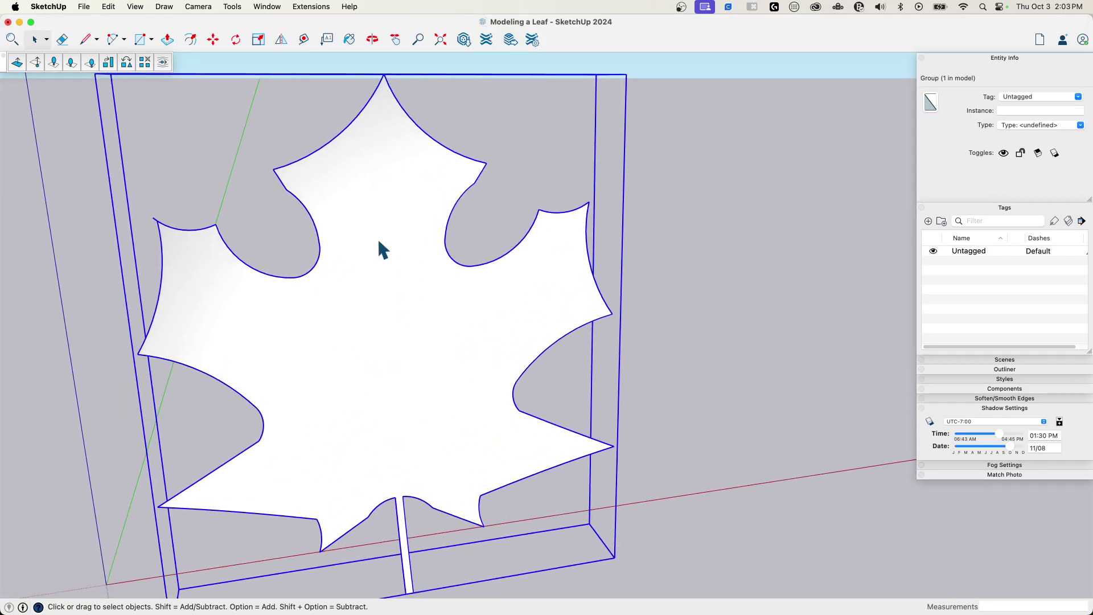
pyautogui.moveTo(416, 335); pyautogui.dragTo(427, 482, button='middle')
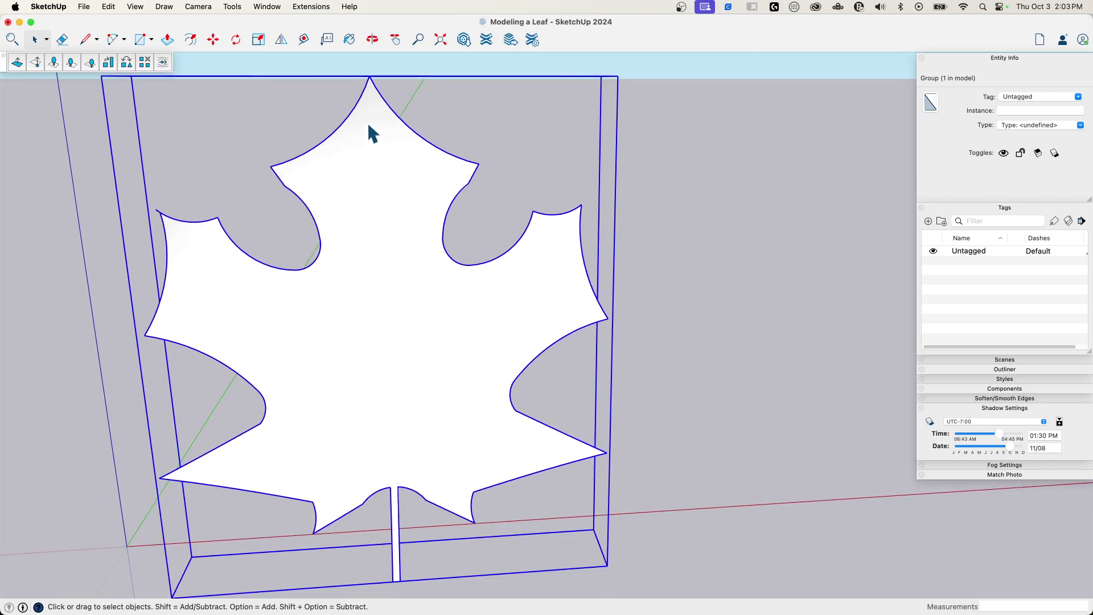
pyautogui.moveTo(387, 282); pyautogui.dragTo(400, 316, button='middle')
pyautogui.press('b')
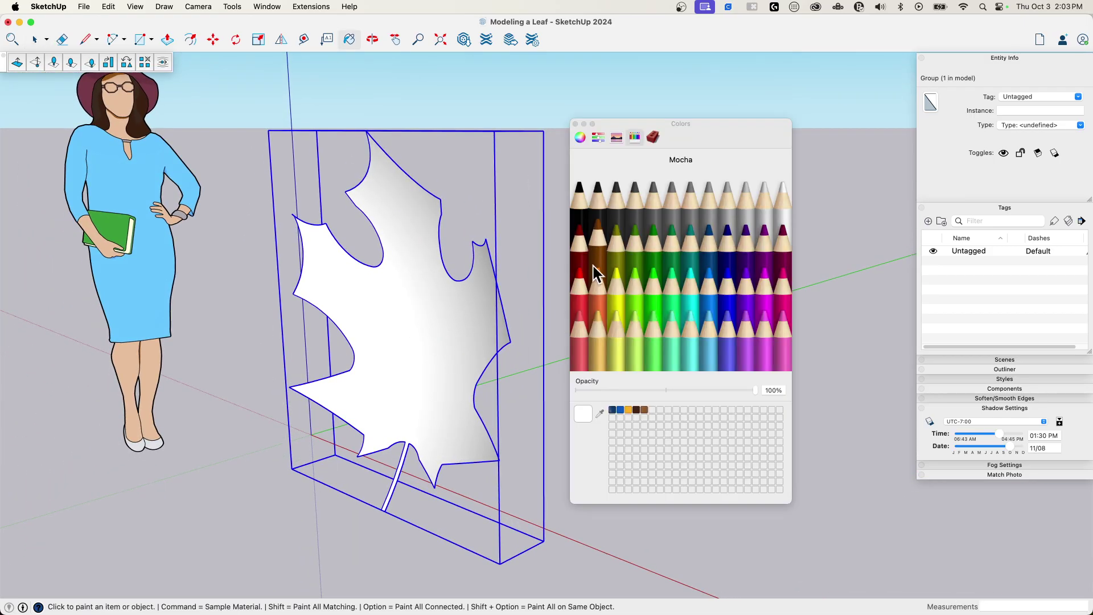
pyautogui.click(579, 253)
pyautogui.click(415, 325)
# Step: Open the leaf group and paint the other side of its surface Mocha, then leave the group
pyautogui.moveTo(415, 324)
pyautogui.mouseDown(button='middle')
pyautogui.moveTo(463, 398)
pyautogui.moveTo(426, 332)
pyautogui.moveTo(427, 342)
pyautogui.moveTo(464, 317)
pyautogui.moveTo(398, 324)
pyautogui.moveTo(393, 349)
pyautogui.moveTo(552, 244)
pyautogui.moveTo(569, 248)
pyautogui.mouseUp(button='middle')
pyautogui.press('space')
pyautogui.doubleClick(397, 348)
pyautogui.press('b')
pyautogui.click(596, 252)
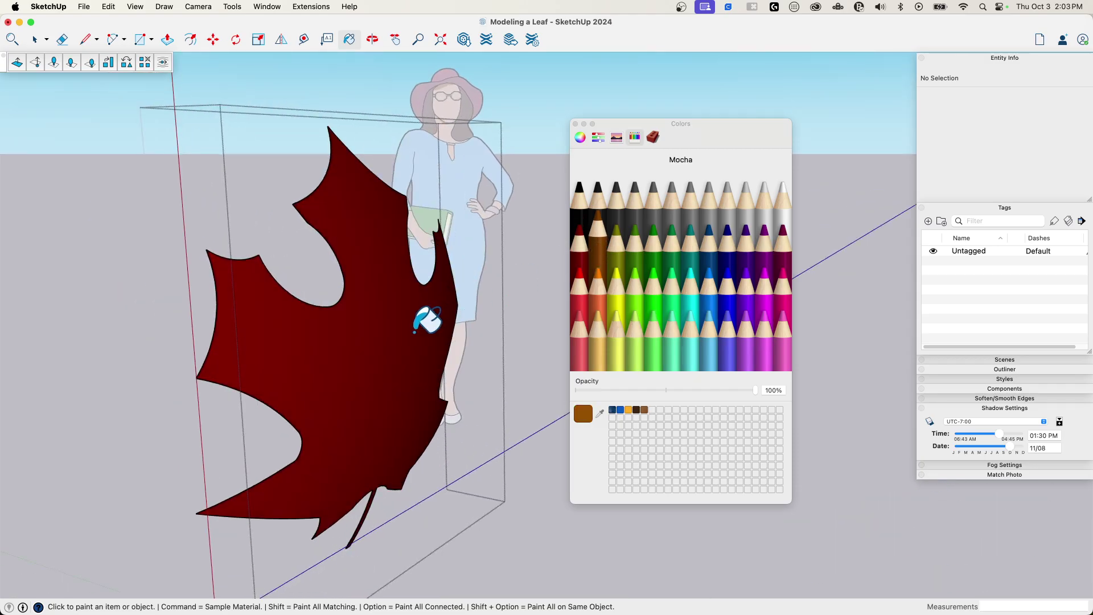
pyautogui.click(428, 317)
pyautogui.moveTo(459, 337)
pyautogui.mouseDown(button='middle')
pyautogui.moveTo(468, 350)
pyautogui.moveTo(447, 420)
pyautogui.moveTo(524, 293)
pyautogui.moveTo(634, 54)
pyautogui.moveTo(580, 136)
pyautogui.mouseUp(button='middle')
pyautogui.click(576, 124)
pyautogui.moveTo(529, 341)
pyautogui.mouseDown(button='middle')
pyautogui.moveTo(609, 390)
pyautogui.moveTo(609, 402)
pyautogui.mouseUp(button='middle')
pyautogui.press('space')
pyautogui.click(609, 402)
# Step: Rotate the leaf group about the lower corner of its bounding box so the leaf lies down on the ground
pyautogui.scroll(-2, 609, 402)
pyautogui.click(436, 419)
pyautogui.moveTo(436, 419); pyautogui.dragTo(429, 371, button='middle')
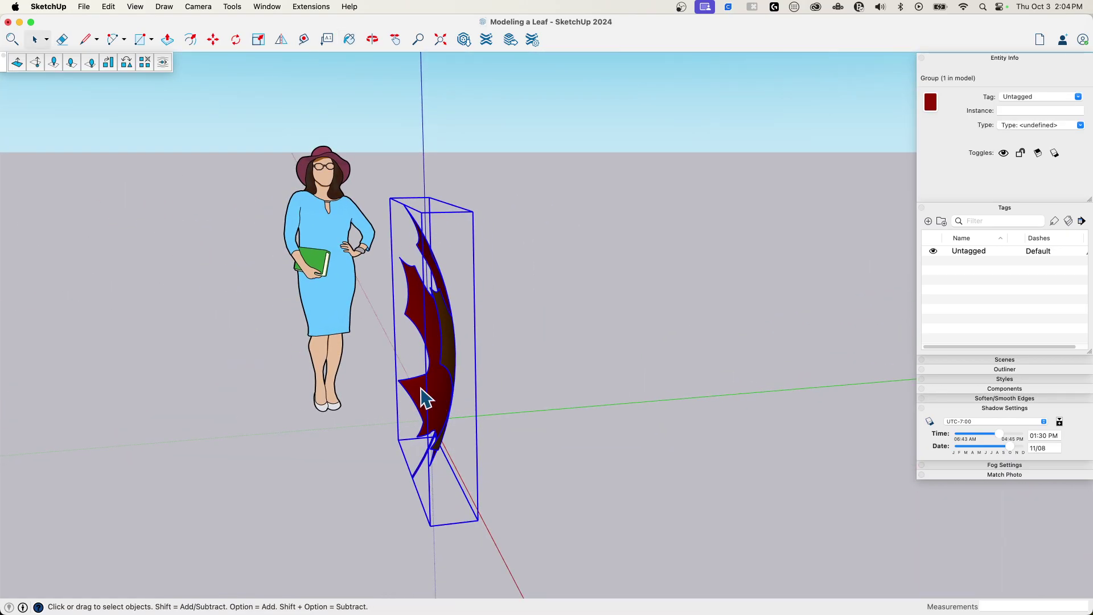
pyautogui.moveTo(468, 484)
pyautogui.mouseDown(button='middle')
pyautogui.moveTo(488, 490)
pyautogui.moveTo(452, 479)
pyautogui.mouseUp(button='middle')
pyautogui.press('q')
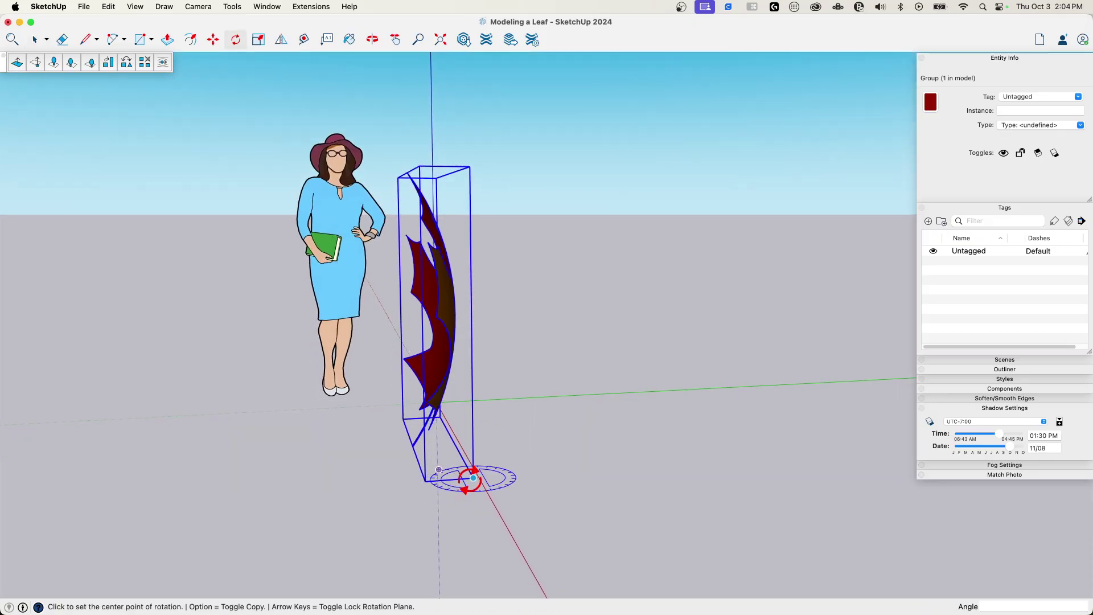
pyautogui.click(473, 478)
pyautogui.click(438, 480)
pyautogui.click(383, 486)
pyautogui.moveTo(485, 424); pyautogui.dragTo(515, 422, button='middle')
pyautogui.press('space')
pyautogui.press('z')
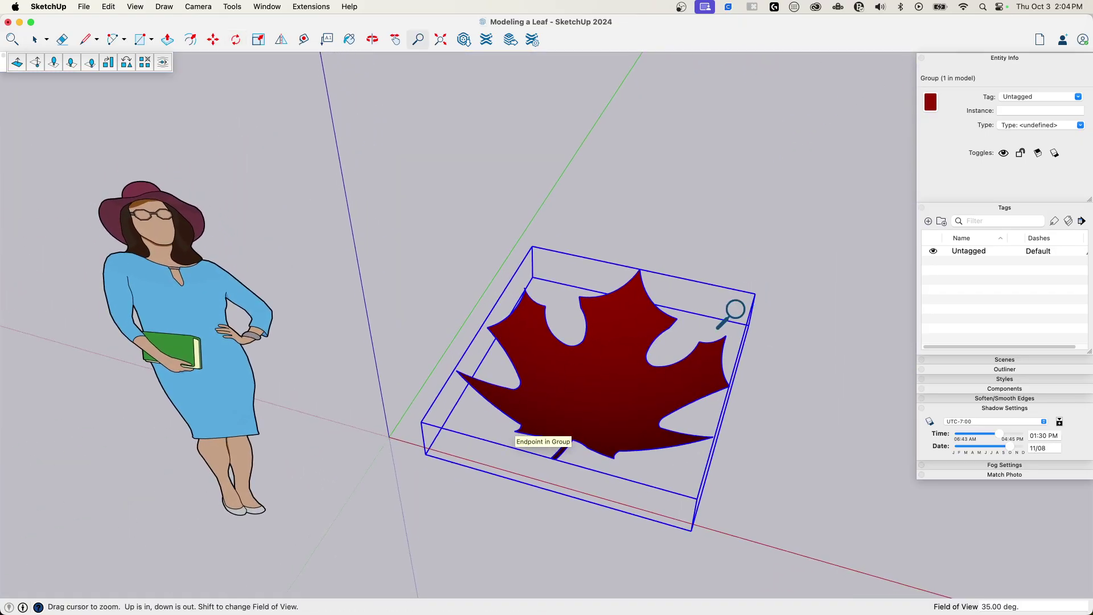
# Step: Scale the leaf group down uniformly from its corner to a factor of about 0.11
pyautogui.press('s')
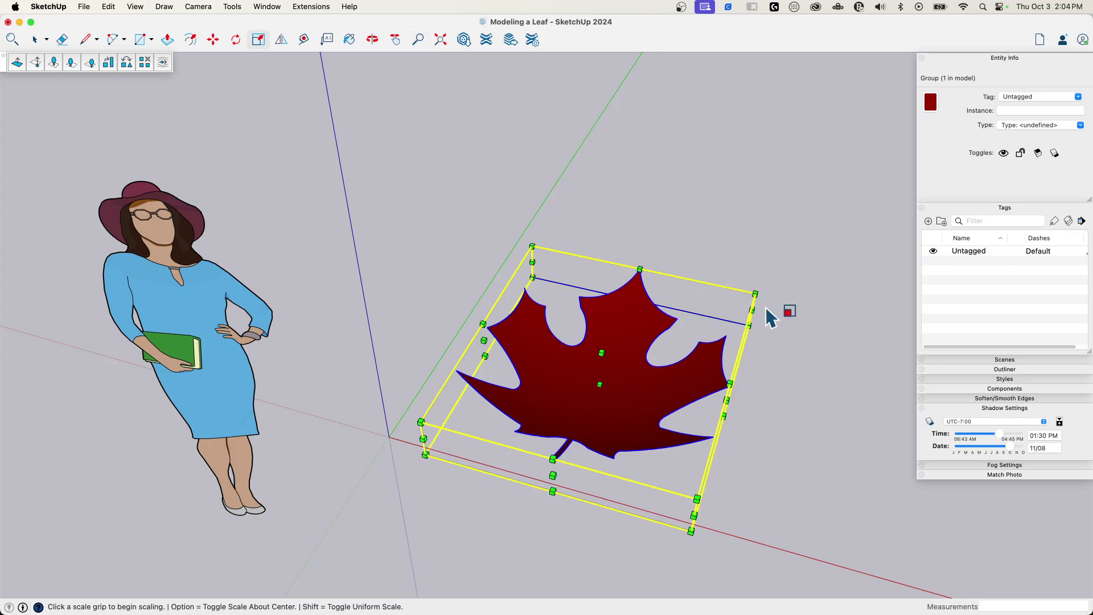
pyautogui.click(755, 293)
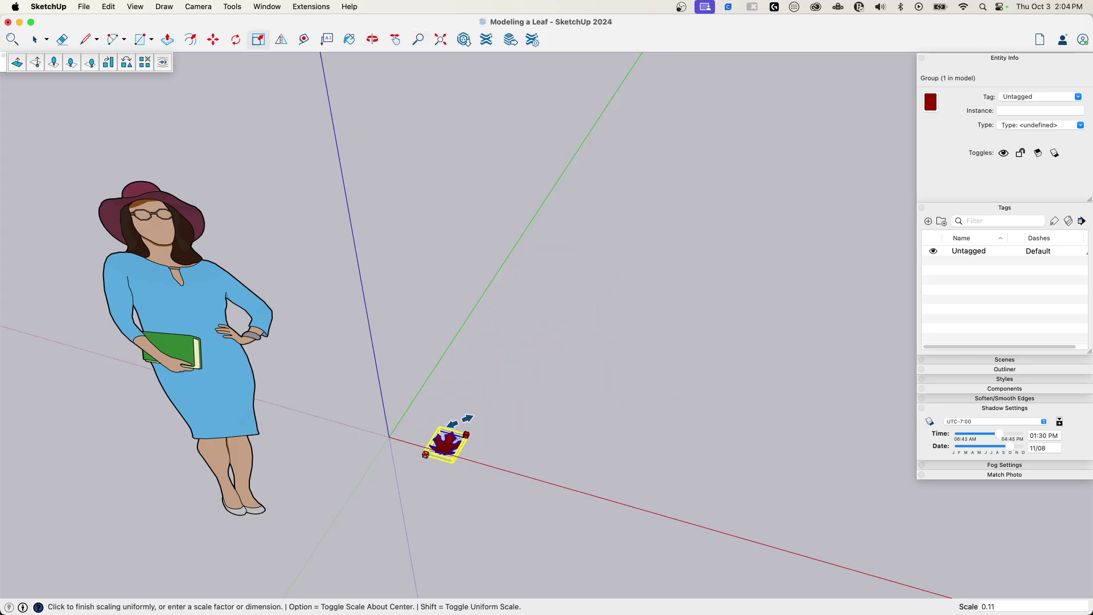
pyautogui.click(451, 428)
pyautogui.press('space')
# Step: Move the small leaf about 1 9/16" so it sits beside the axes' origin
pyautogui.moveTo(510, 438); pyautogui.dragTo(281, 412, button='middle')
pyautogui.moveTo(342, 386); pyautogui.dragTo(500, 442, button='middle')
pyautogui.press('m')
pyautogui.click(500, 443)
pyautogui.click(461, 423)
pyautogui.click(433, 460)
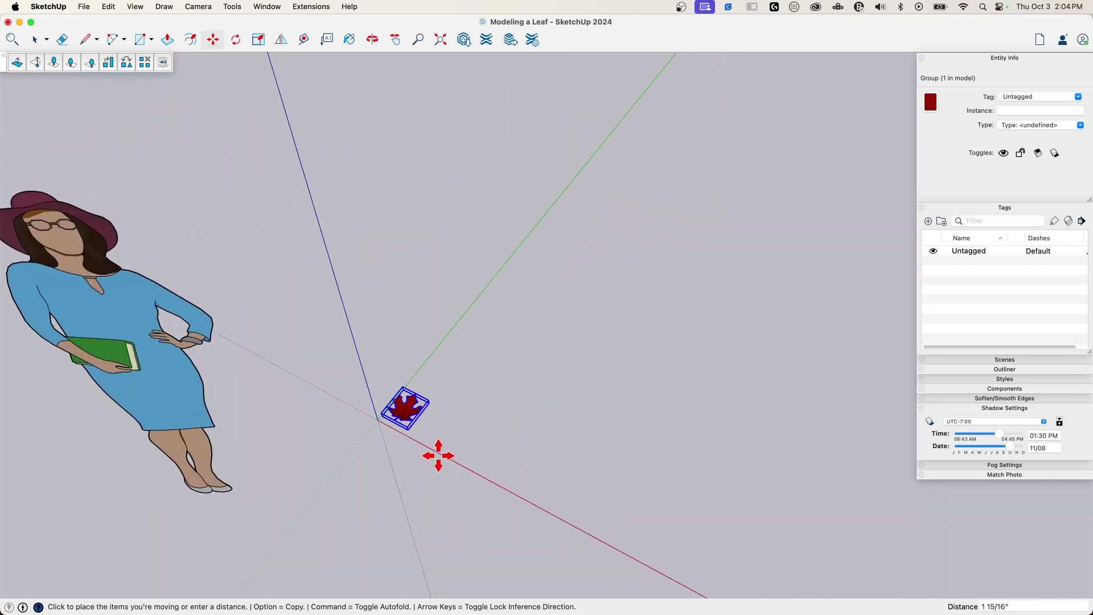
# Step: Copy the leaf about 8 9/16" along the green axis and array it 19x into a row
pyautogui.scroll(-5, 437, 457)
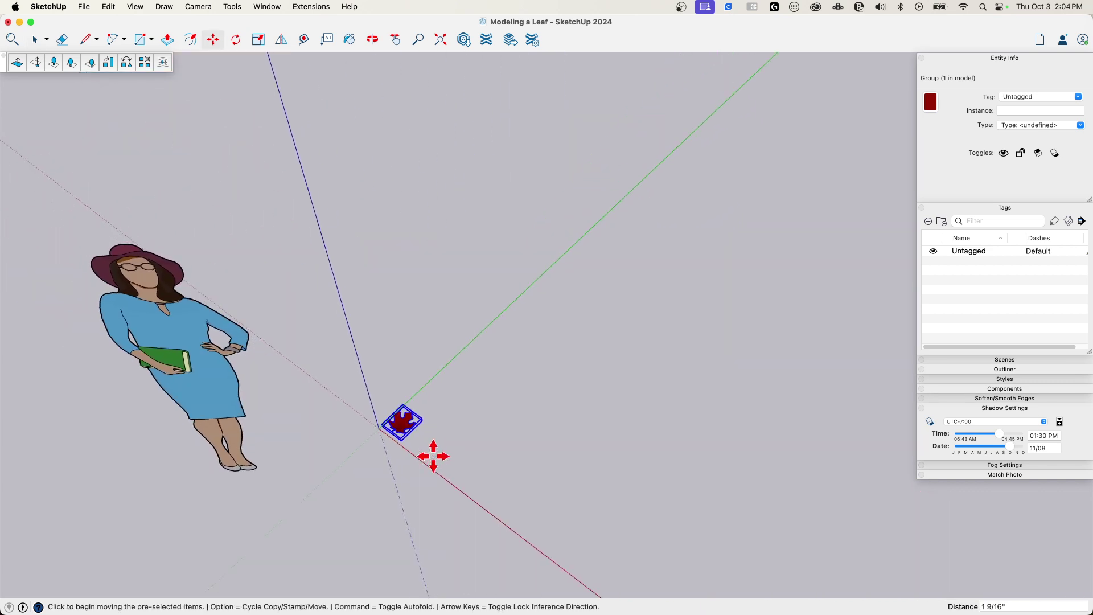
pyautogui.press('alt')
pyautogui.click(344, 454)
pyautogui.click(367, 442)
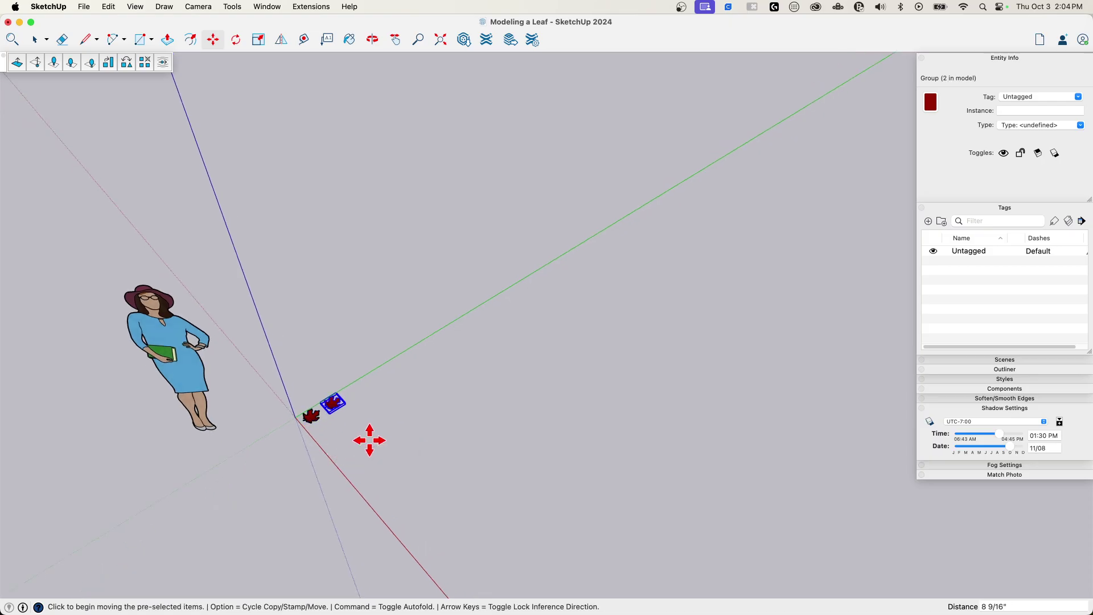
pyautogui.press('Return')
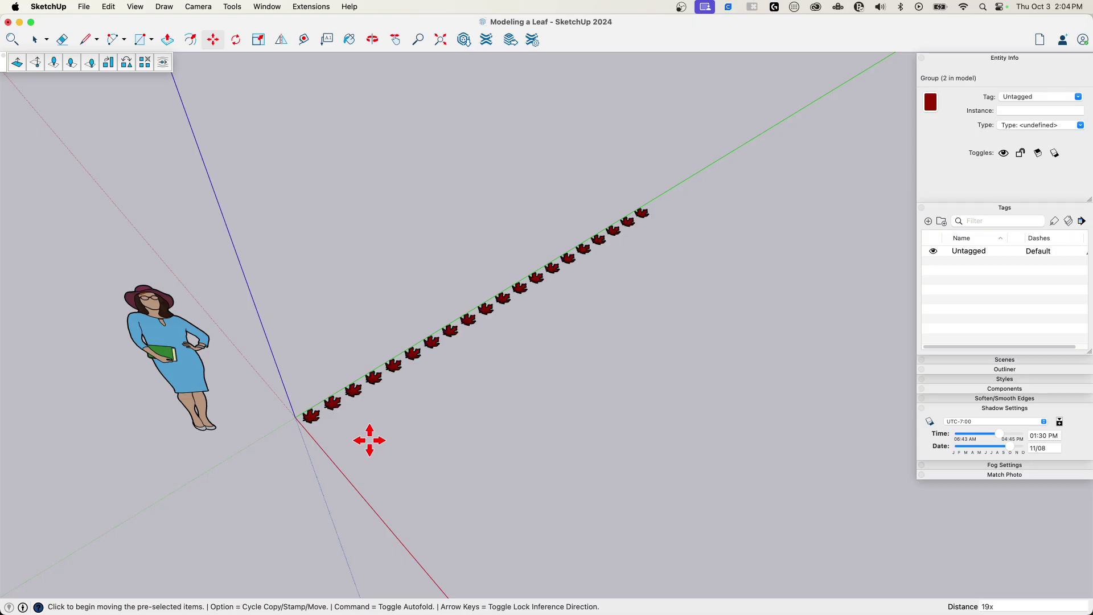
# Step: Copy the whole row of leaves one spacing along the red axis and array it 19x into a square grid
pyautogui.press('space')
pyautogui.moveTo(276, 122); pyautogui.dragTo(432, 504)
pyautogui.press('m')
pyautogui.scroll(2, 328, 462)
pyautogui.press('alt')
pyautogui.click(317, 451)
pyautogui.click(345, 453)
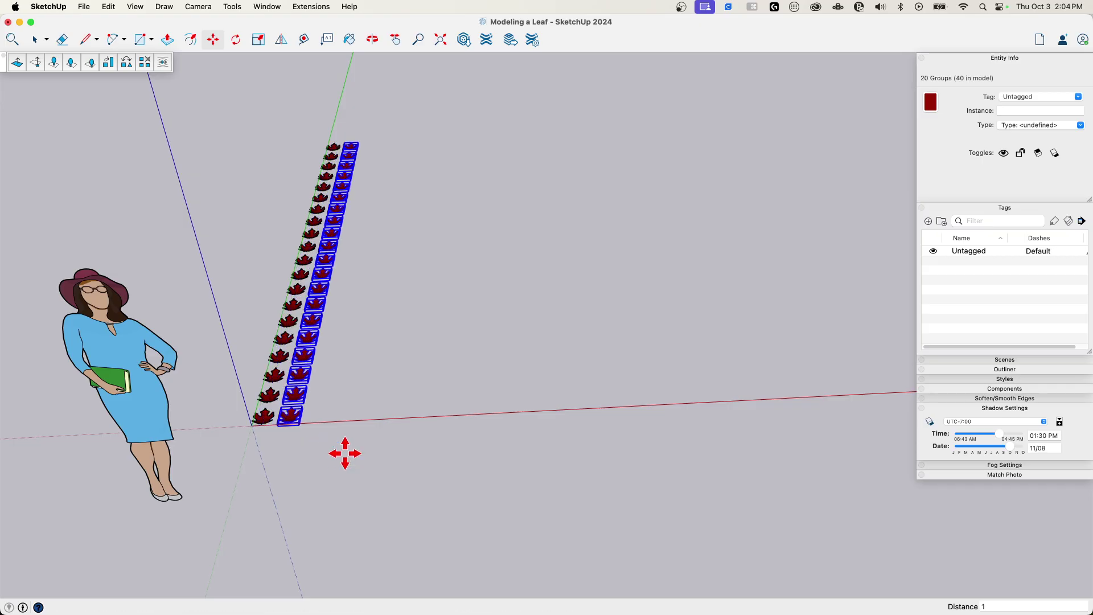
pyautogui.press('Return')
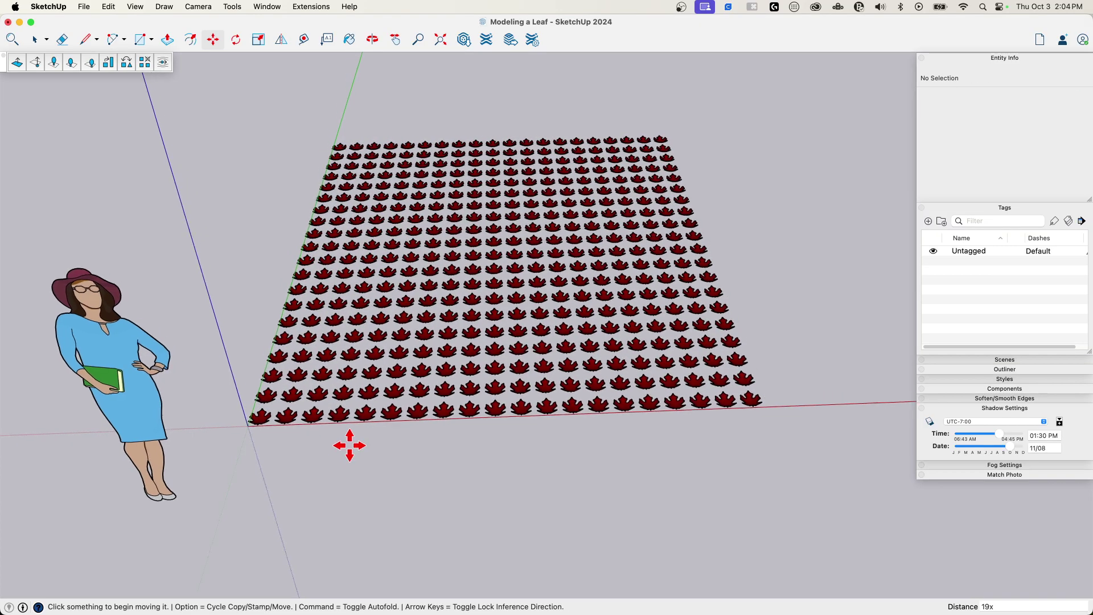
pyautogui.press('space')
pyautogui.click(349, 446)
# Step: Randomize all leaves in the grid with rotation variation 360, position variation 1 and scale variation factor 0.5
pyautogui.moveTo(349, 446); pyautogui.dragTo(247, 158, button='middle')
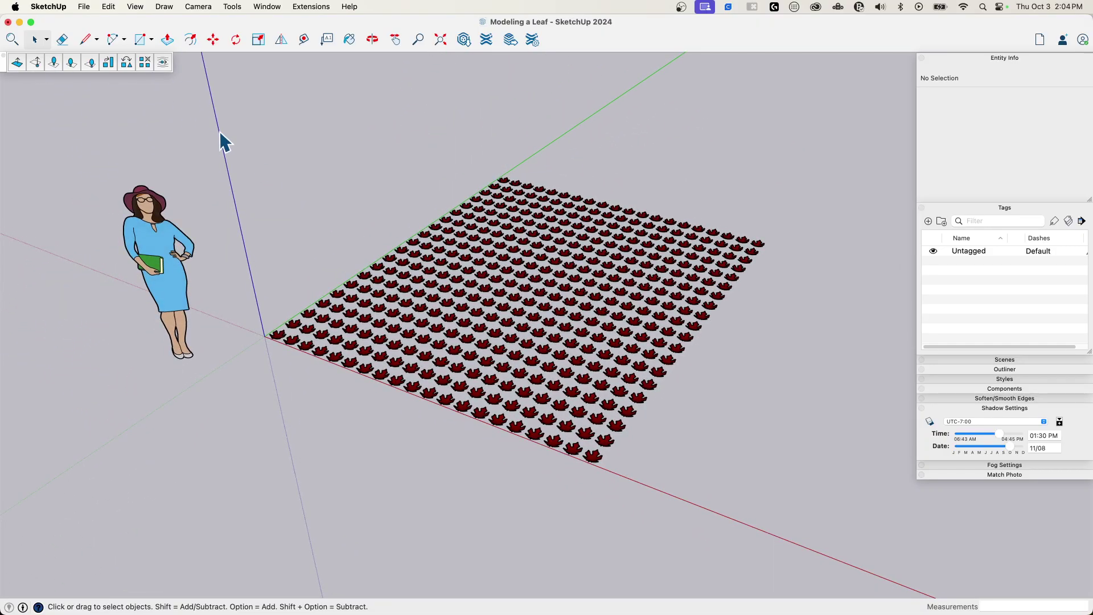
pyautogui.moveTo(220, 132); pyautogui.dragTo(812, 546)
pyautogui.moveTo(813, 546); pyautogui.dragTo(129, 59, button='middle')
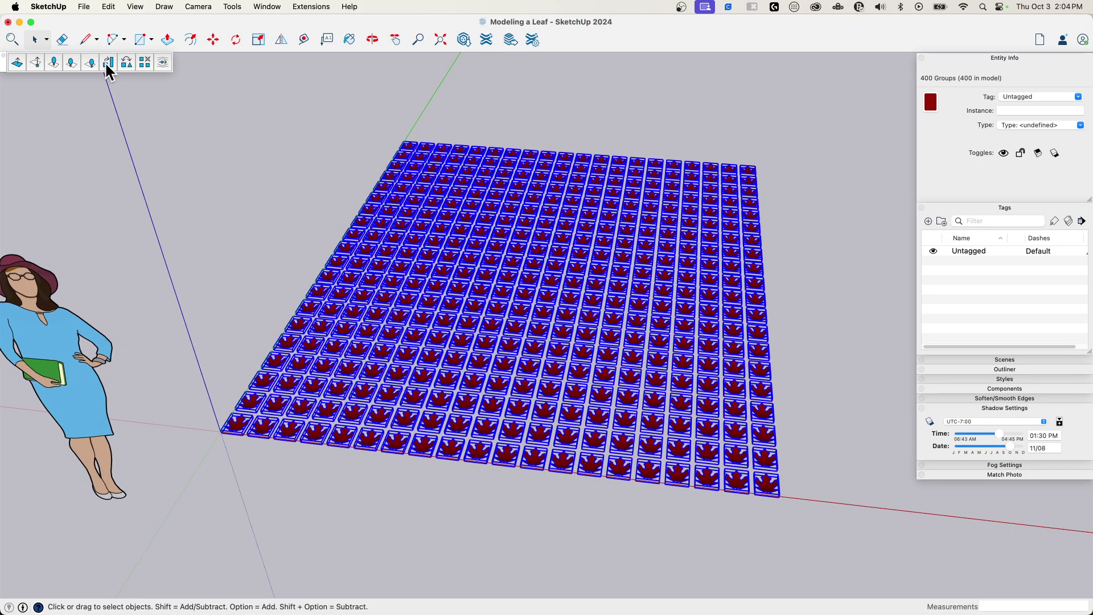
pyautogui.click(110, 64)
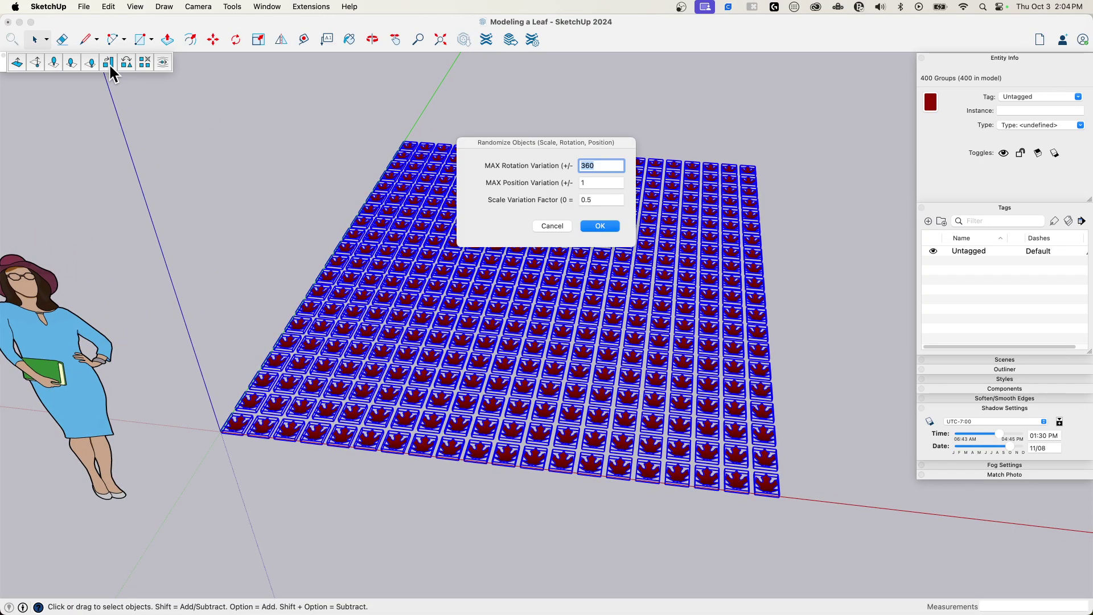
pyautogui.moveTo(596, 149); pyautogui.dragTo(262, 170)
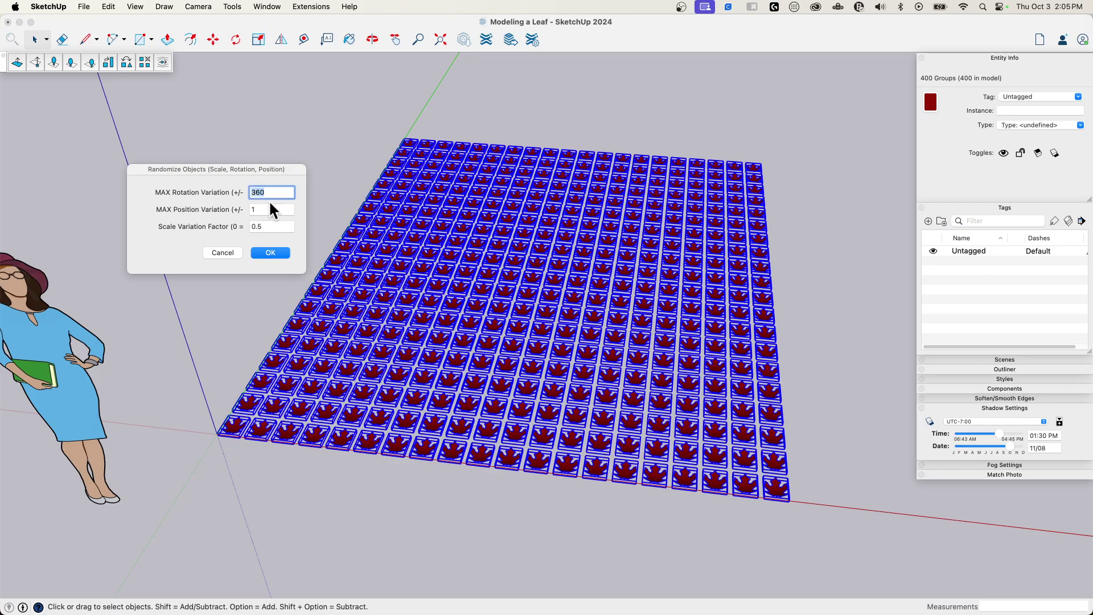
pyautogui.click(270, 254)
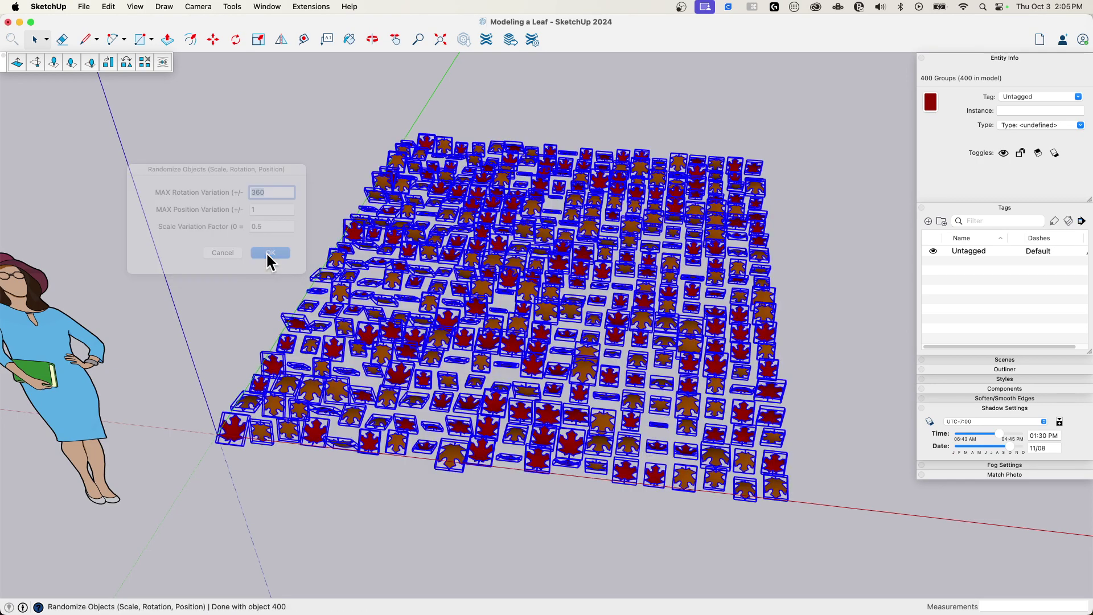
pyautogui.click(827, 418)
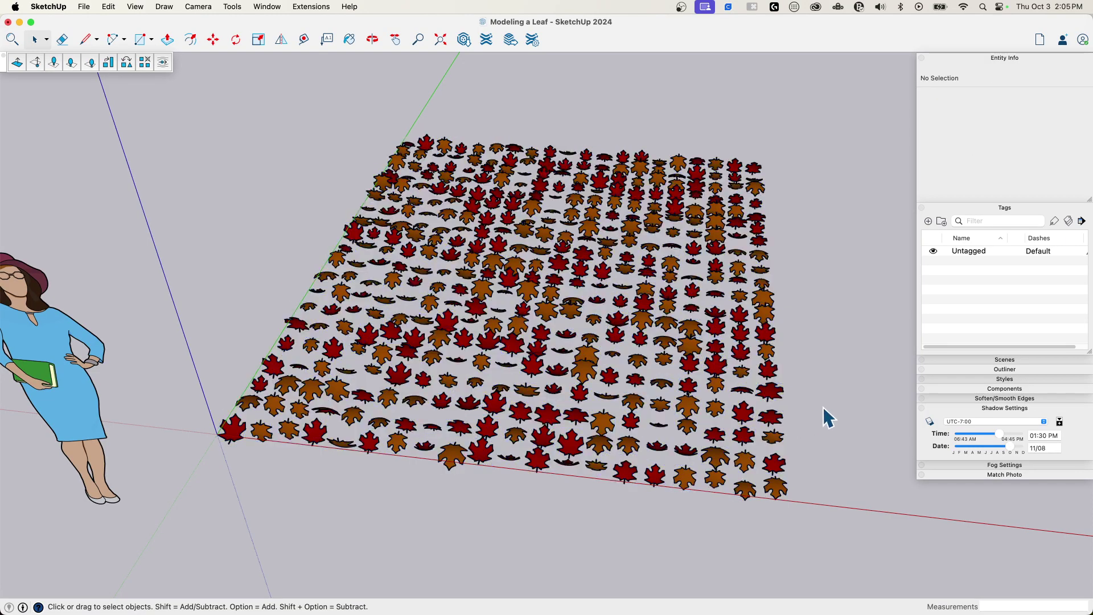
# Step: Make a rotated copy of all the scattered leaves about the grid's centre, at an angle of about 40 degrees
pyautogui.hscroll(-10, 824, 418)
pyautogui.moveTo(818, 408); pyautogui.dragTo(489, 209, button='middle')
pyautogui.scroll(10, 490, 217)
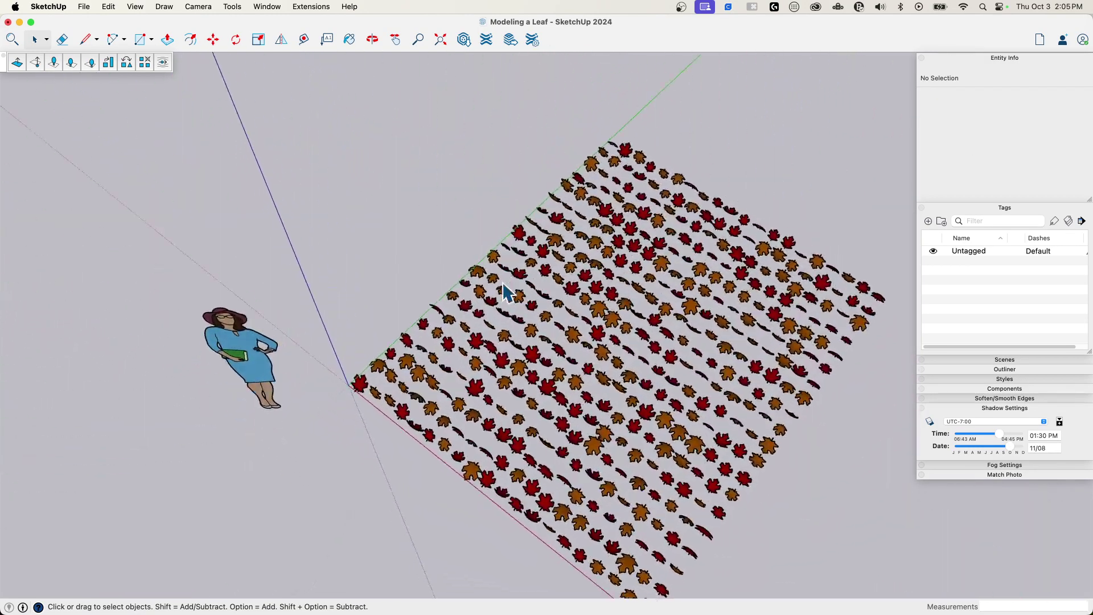
pyautogui.moveTo(620, 275); pyautogui.dragTo(288, 164, button='middle')
pyautogui.scroll(-8, 492, 434)
pyautogui.moveTo(287, 158); pyautogui.dragTo(784, 541)
pyautogui.press('q')
pyautogui.moveTo(740, 512); pyautogui.dragTo(548, 317, button='middle')
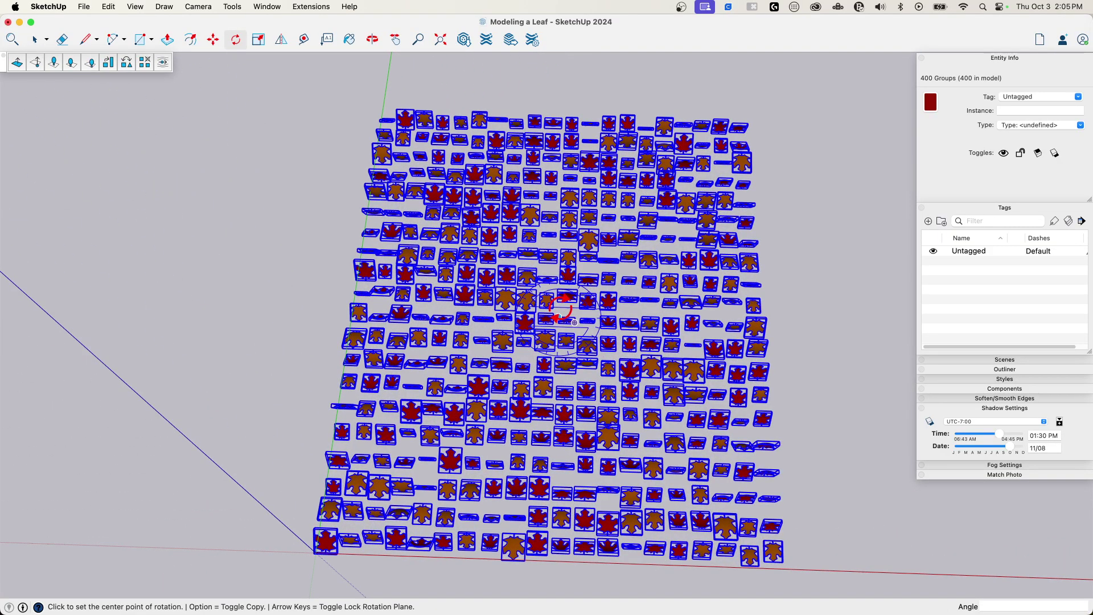
pyautogui.click(558, 317)
pyautogui.click(676, 320)
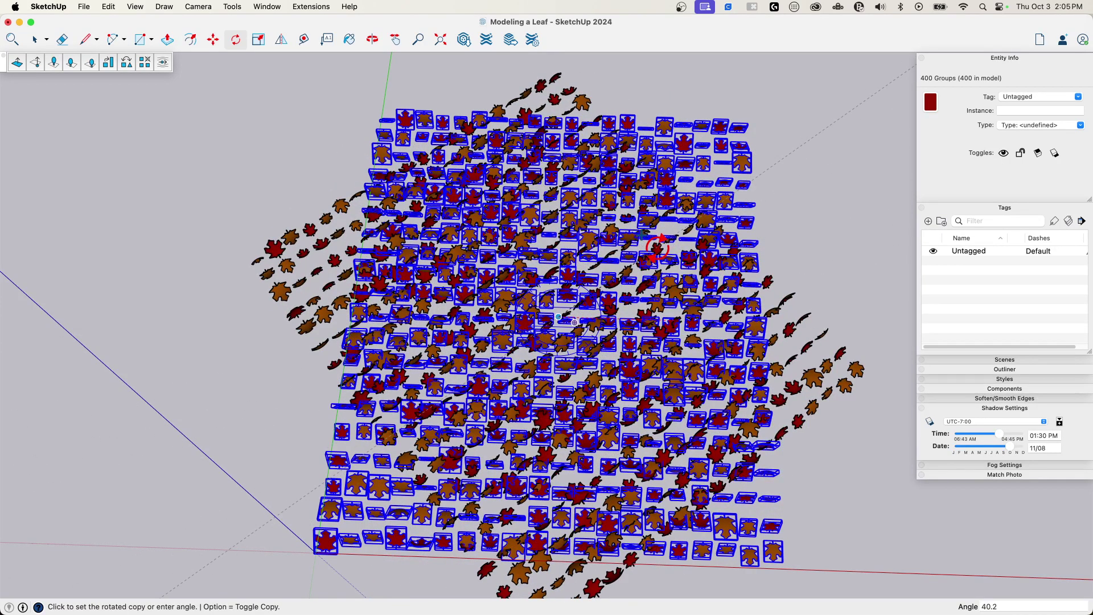
pyautogui.click(658, 248)
pyautogui.press('space')
pyautogui.click(839, 508)
# Step: Move the standing woman figure about 14' from behind the origin onto the carpet of leaves
pyautogui.scroll(10, 839, 508)
pyautogui.scroll(10, 841, 517)
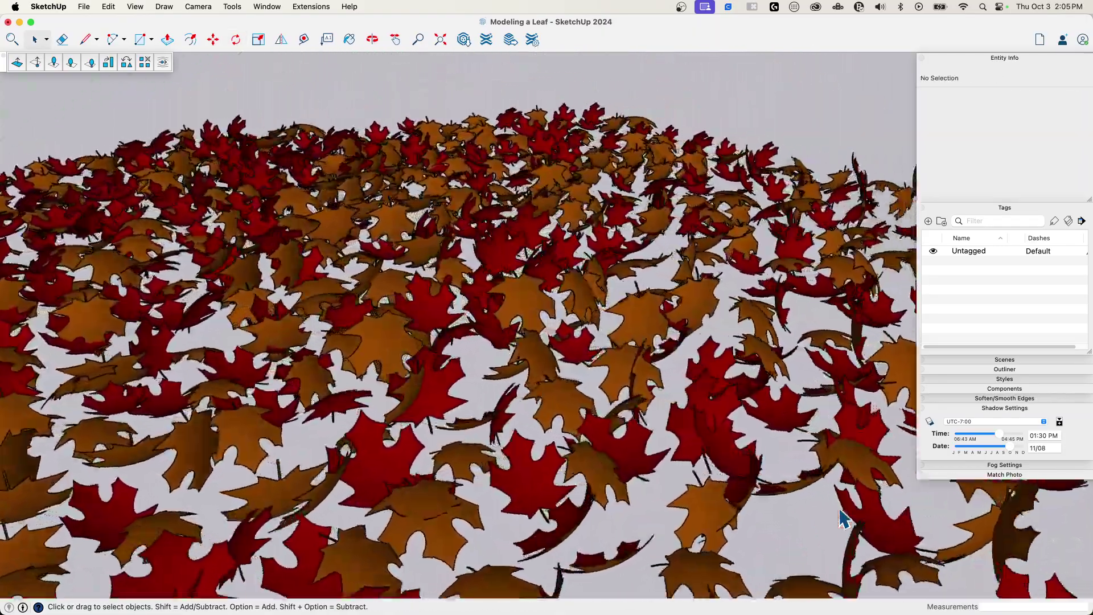
pyautogui.scroll(-10, 841, 517)
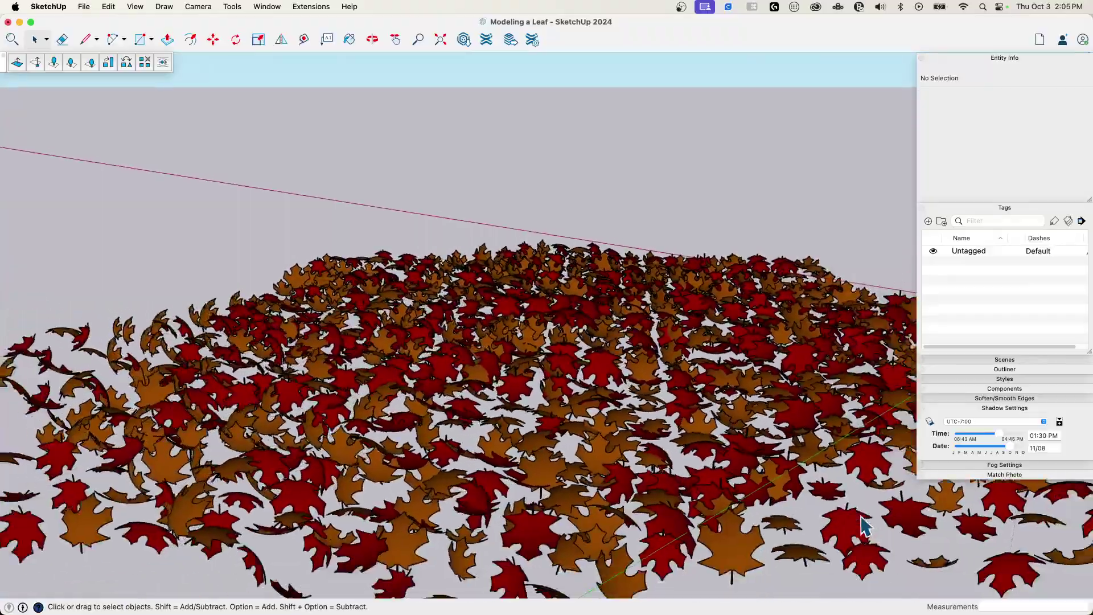
pyautogui.scroll(-5, 776, 312)
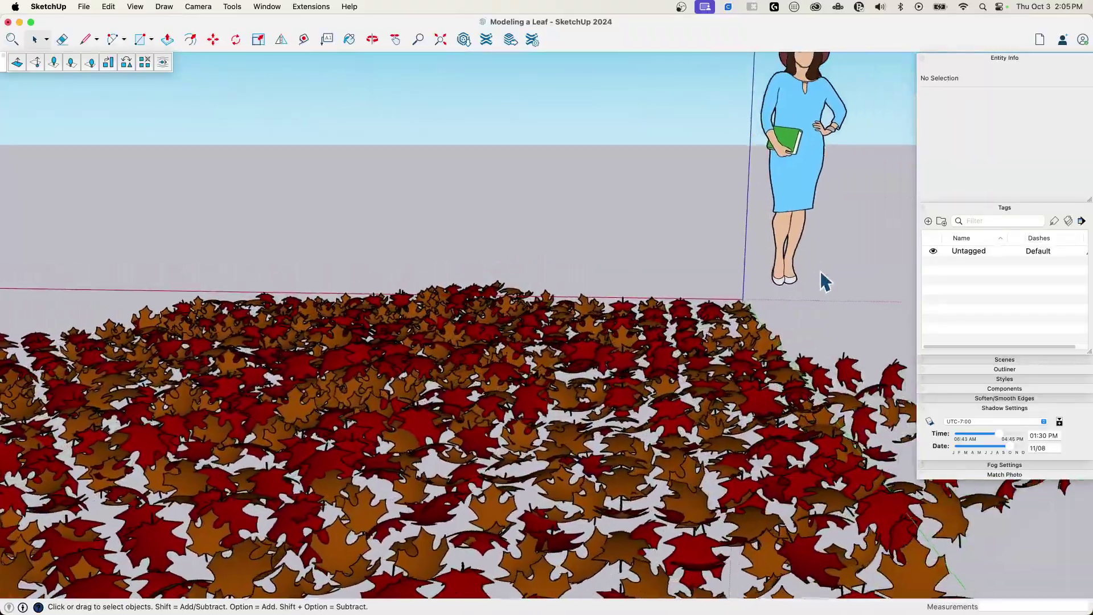
pyautogui.click(826, 281)
pyautogui.press('m')
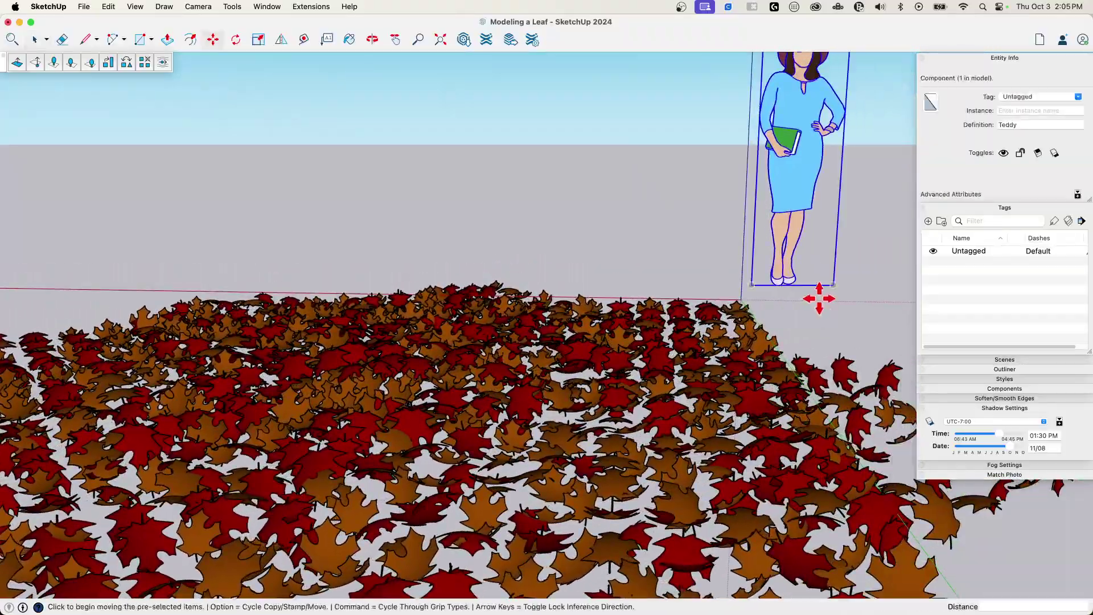
pyautogui.click(829, 282)
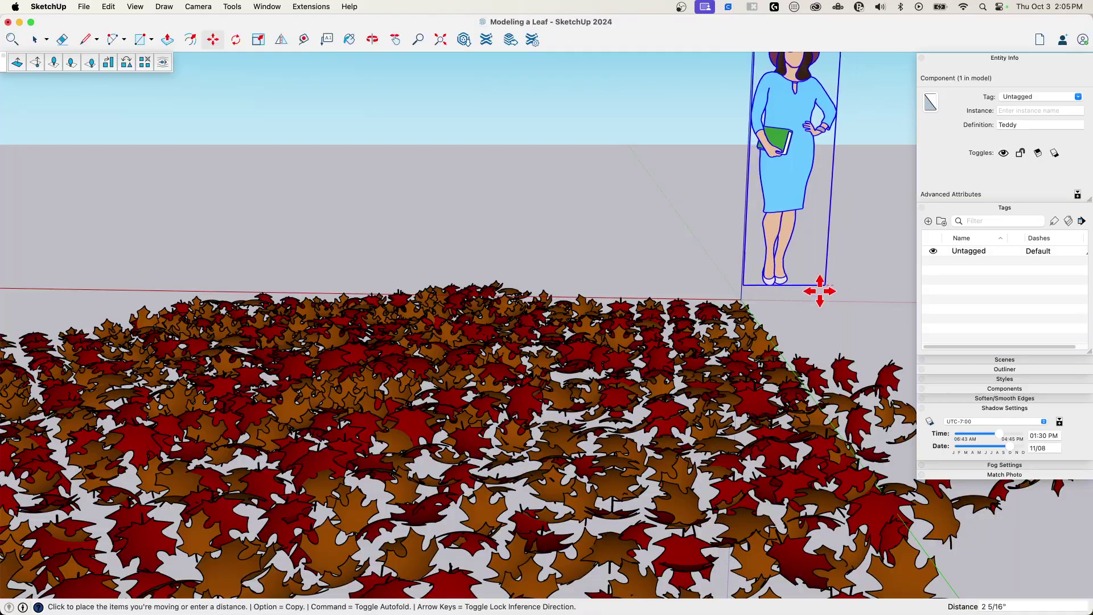
pyautogui.click(500, 479)
pyautogui.moveTo(500, 479); pyautogui.dragTo(582, 447, button='middle')
pyautogui.scroll(-3, 582, 447)
pyautogui.scroll(3, 541, 438)
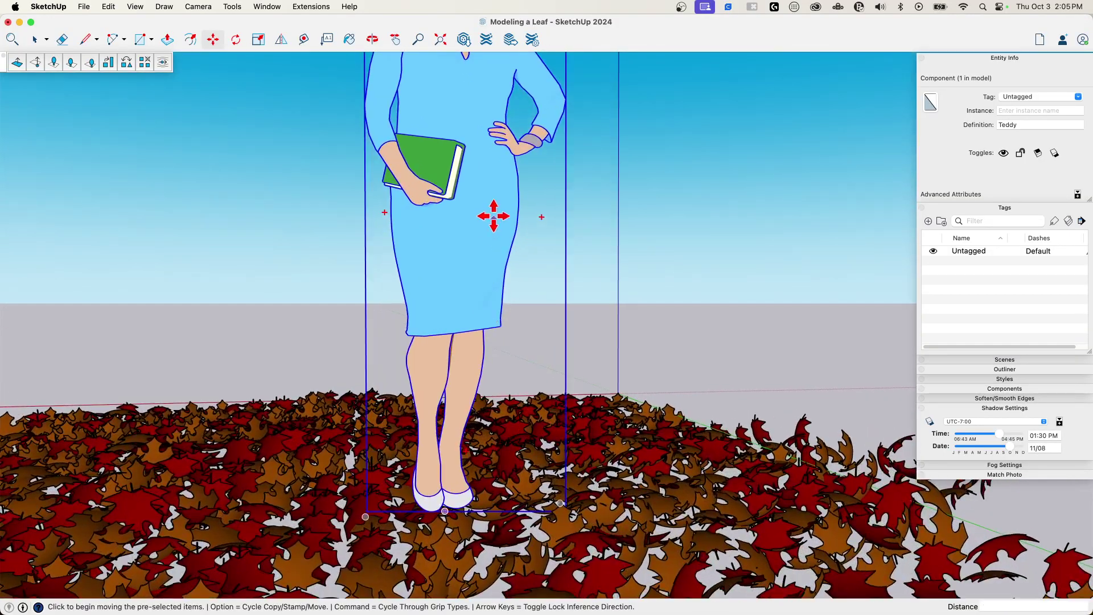
# Step: Reposition the woman figure within the leaves and lower her until her feet sink into the leaf layer
pyautogui.click(493, 234)
pyautogui.click(489, 246)
pyautogui.moveTo(488, 246); pyautogui.dragTo(543, 498, button='middle')
pyautogui.click(541, 497)
pyautogui.click(218, 477)
pyautogui.moveTo(217, 477); pyautogui.dragTo(310, 256, button='middle')
pyautogui.click(310, 257)
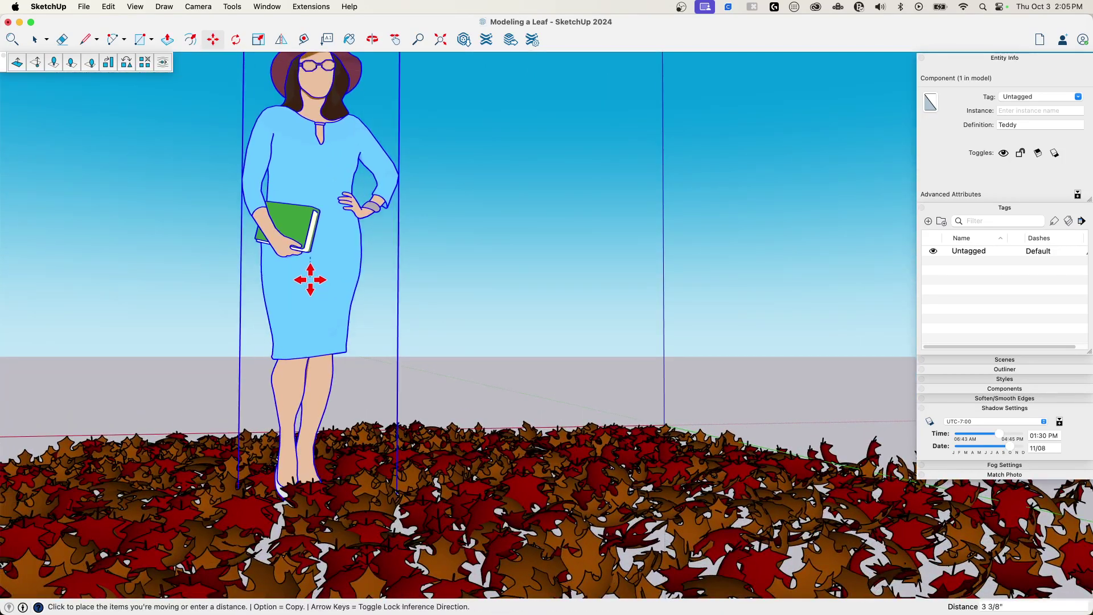
pyautogui.scroll(-2, 319, 273)
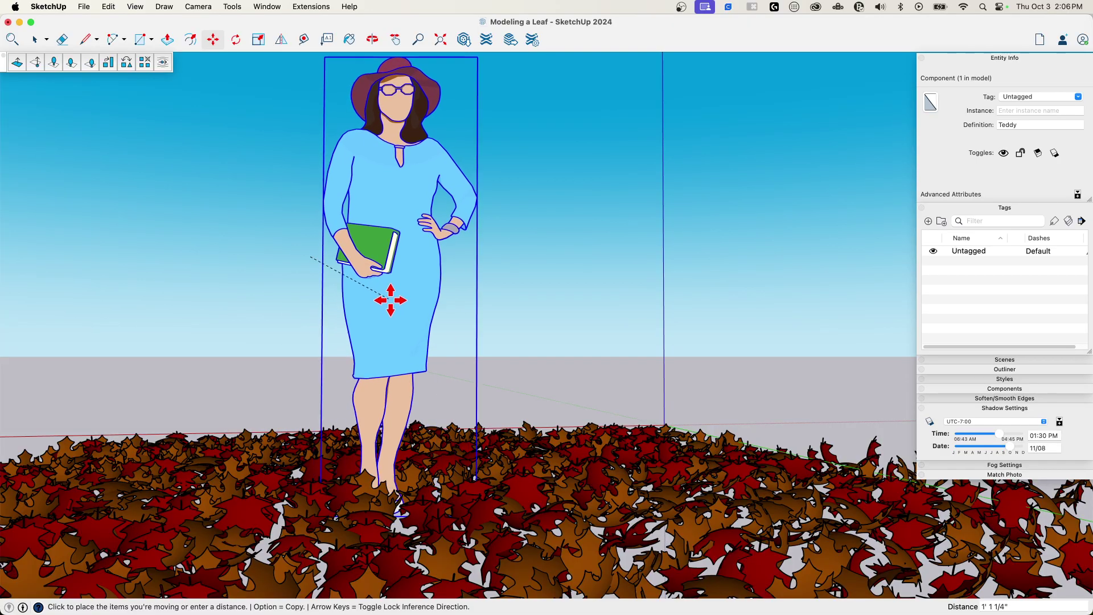
pyautogui.click(391, 295)
pyautogui.press('space')
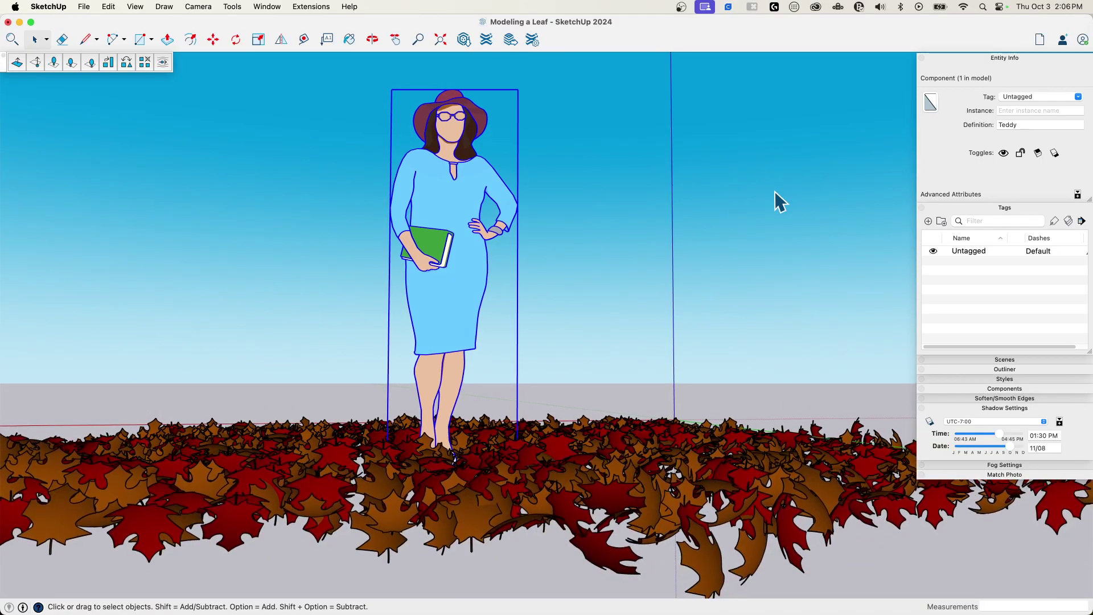
pyautogui.click(774, 190)
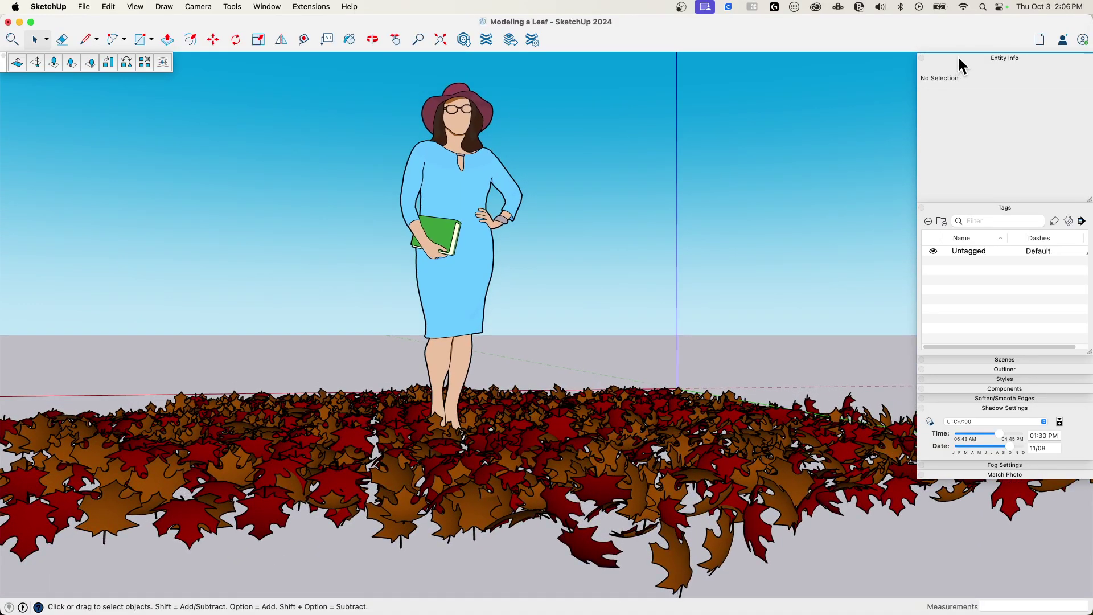
# Step: Collapse Entity Info, Tags and Shadow Settings and frame the figure standing in the whole leaf carpet
pyautogui.click(958, 57)
pyautogui.click(978, 67)
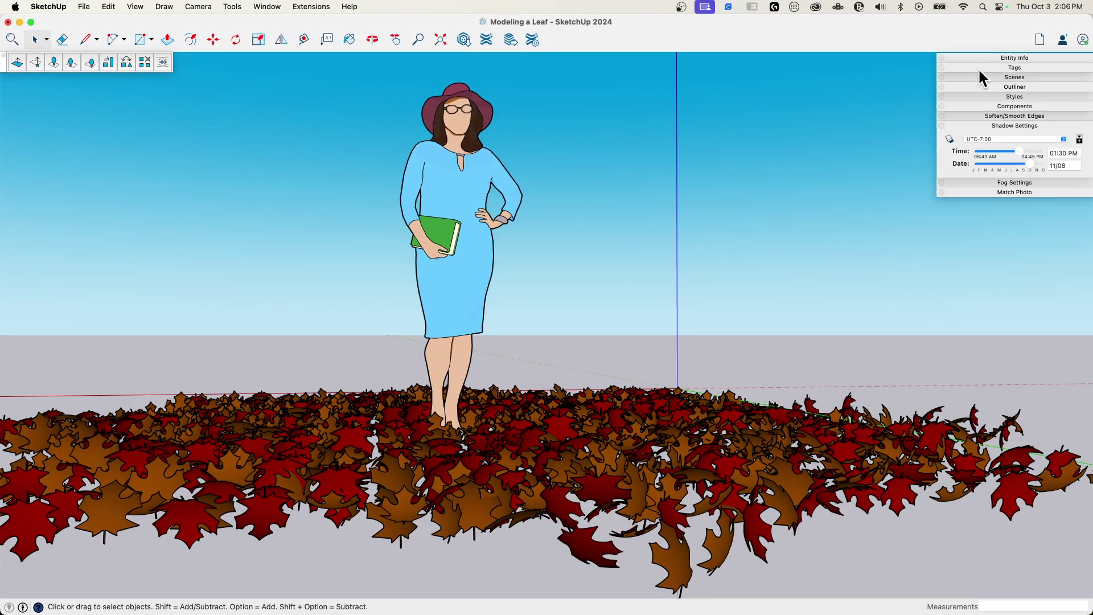
pyautogui.click(1003, 124)
pyautogui.hscroll(-5, 883, 169)
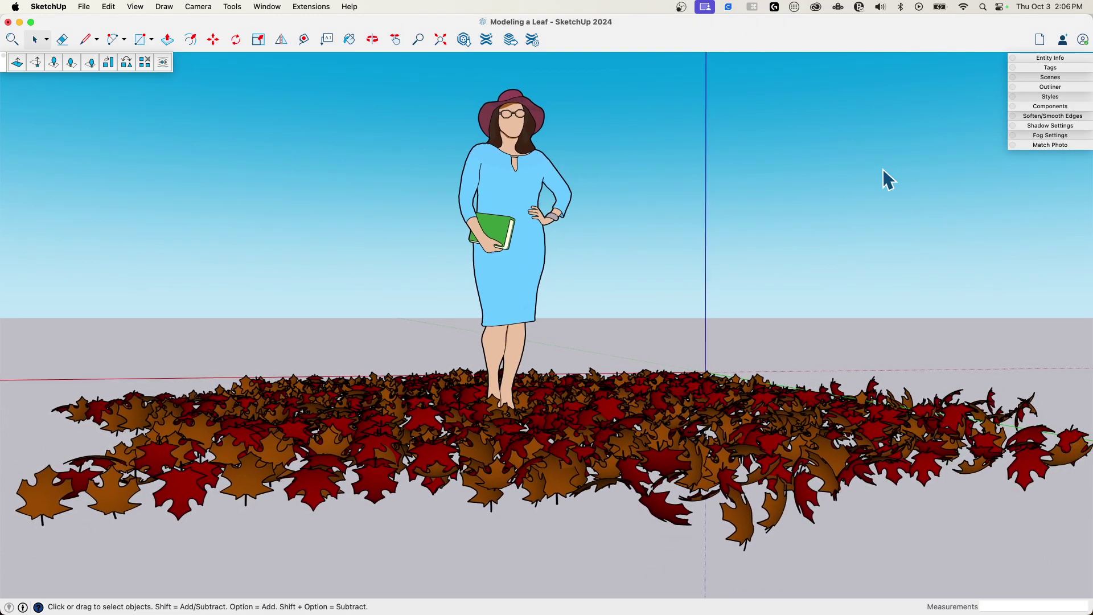
pyautogui.scroll(-3, 883, 169)
pyautogui.hscroll(3, 883, 169)
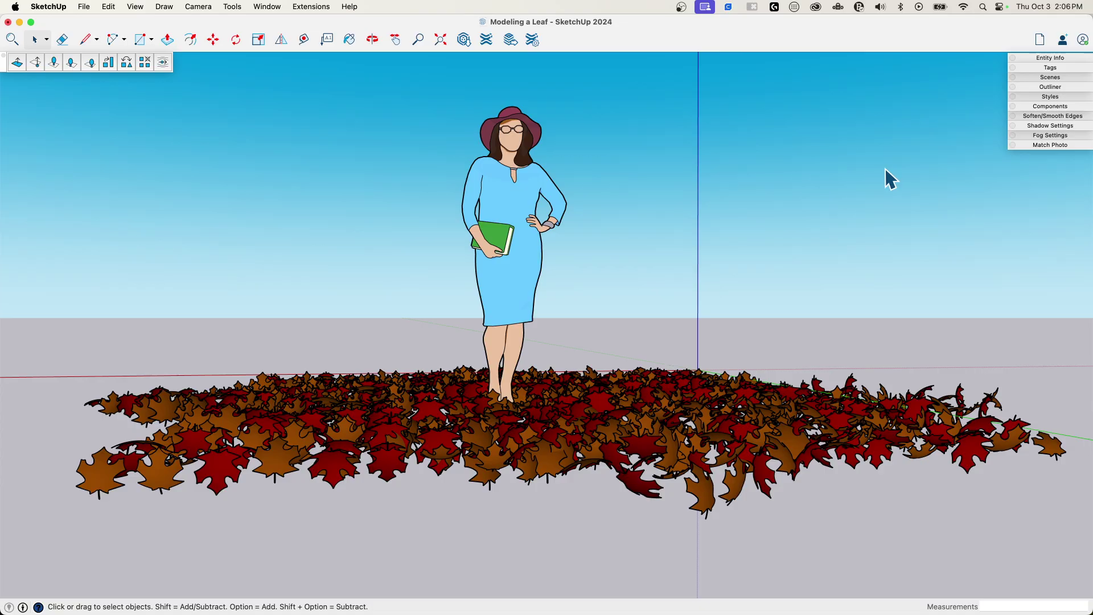